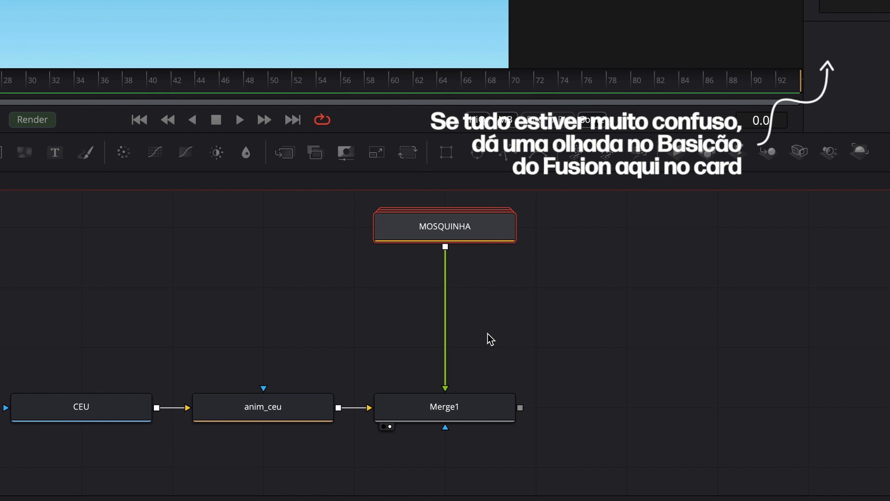
Step: Add a Transform node between the MOSQUINHA node and Merge1
key("shift+space")
type("xf")
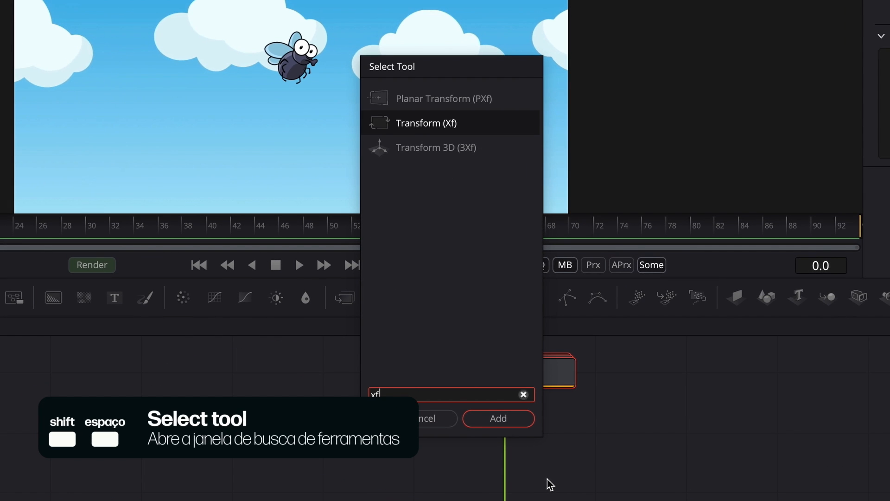
key("Return")
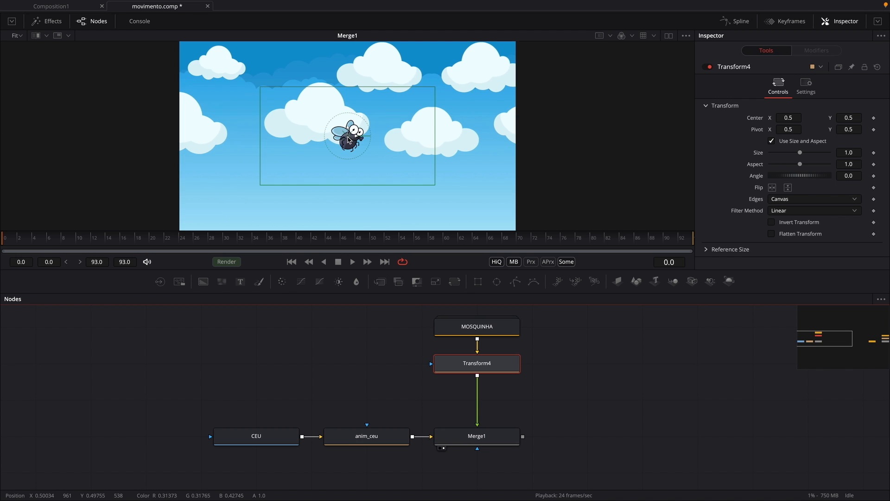
Step: At frame 0, move the fly off-canvas beyond the upper-left edge of the sky and keyframe the Transform's Center
left_click_drag(349, 135, 490, 120)
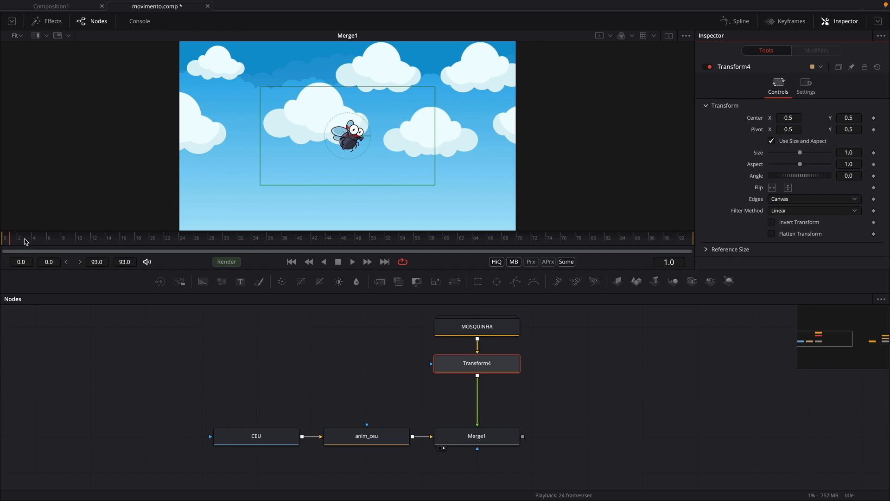
left_click(2, 238)
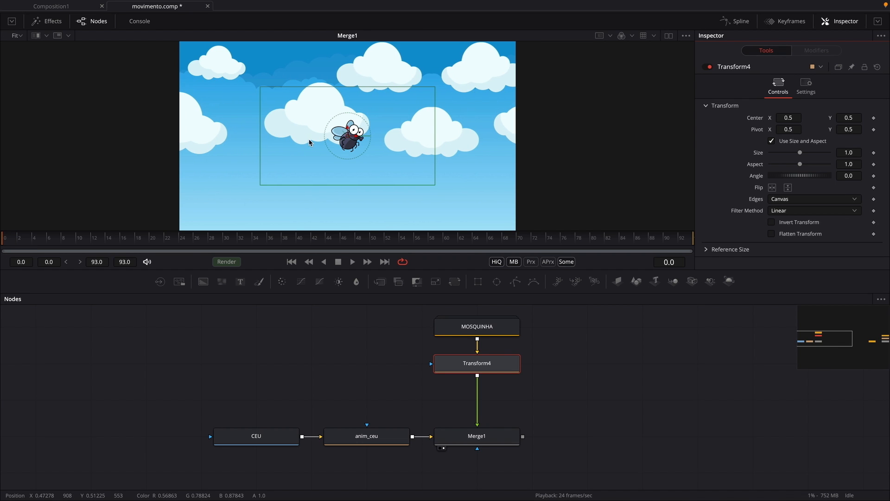
left_click_drag(351, 140, 145, 83)
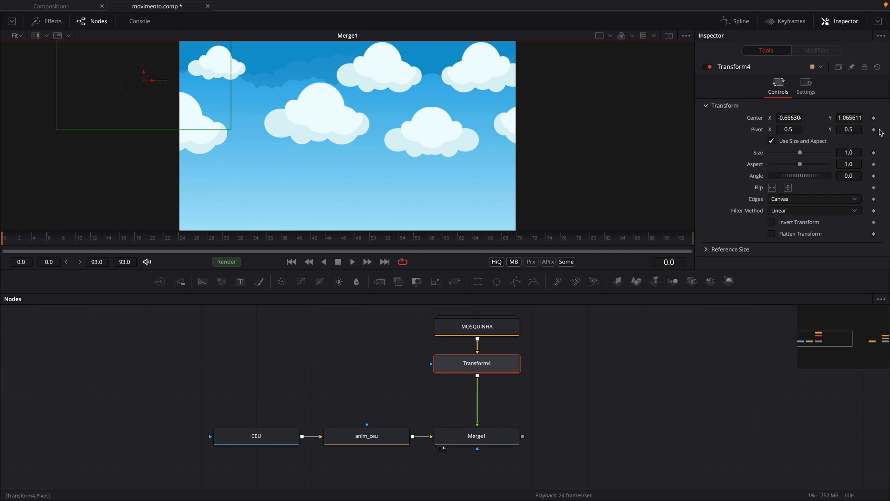
left_click(874, 118)
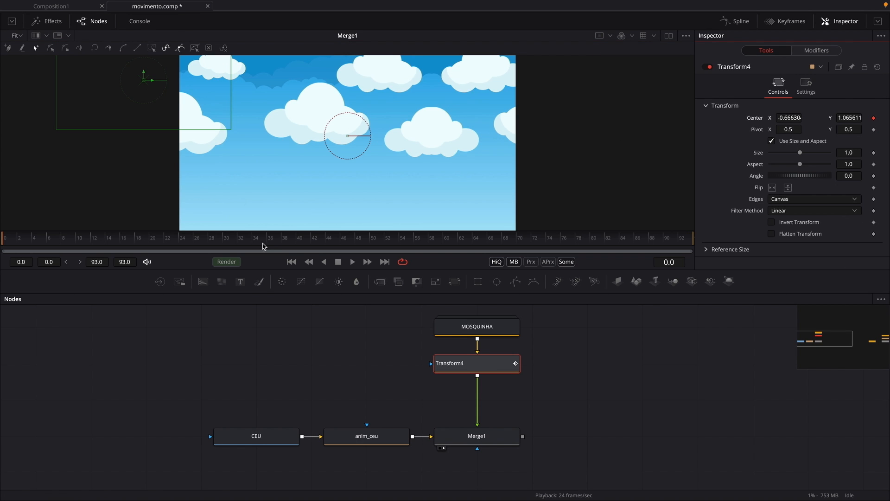
Step: At frame 93, move the fly past the lower-right edge of the sky and play back the resulting motion
left_click(686, 238)
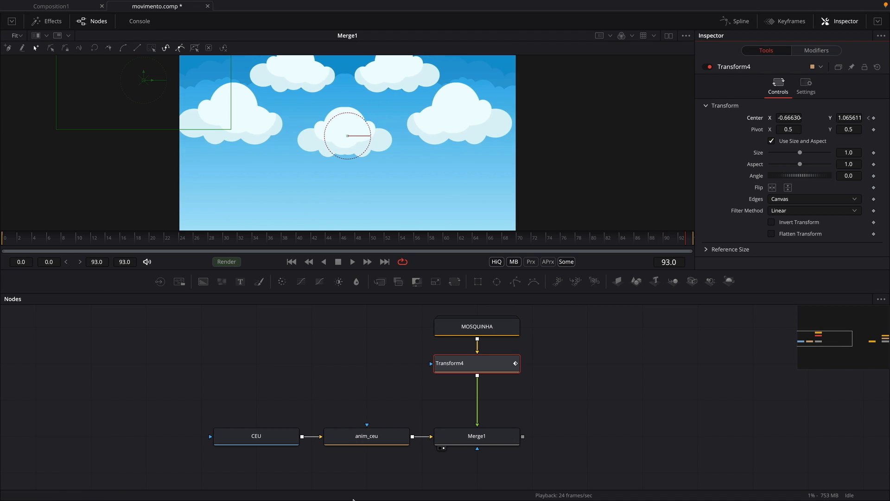
left_click_drag(141, 80, 551, 172)
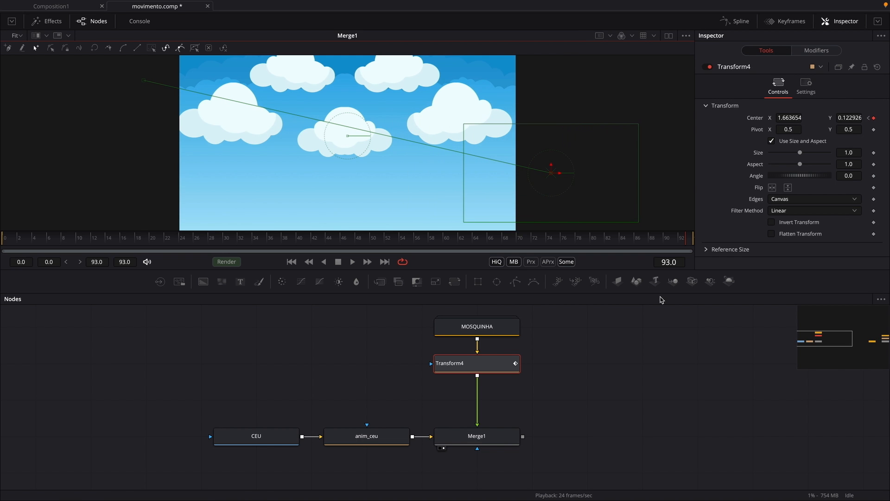
key("space")
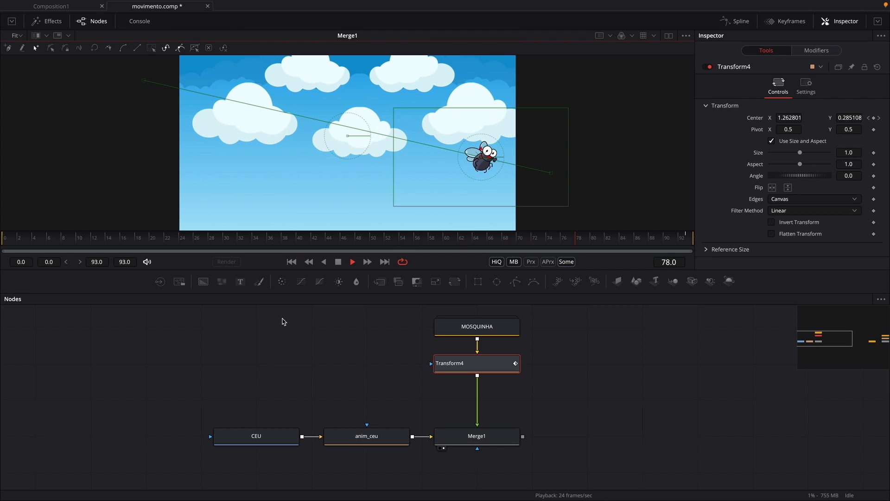
key("space")
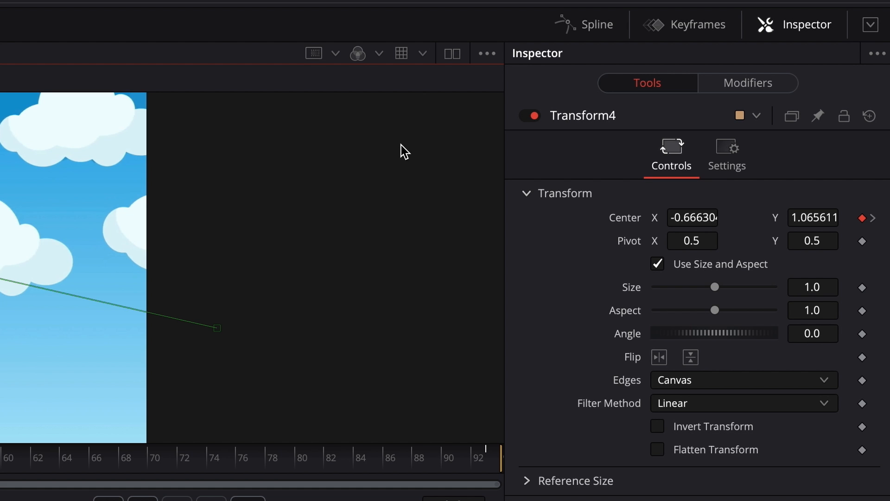
Step: Show the spline editor and scrub the start of the Transform's Displacement curve to examine the path animation
left_click(737, 20)
scroll(442, 270, "down", 2)
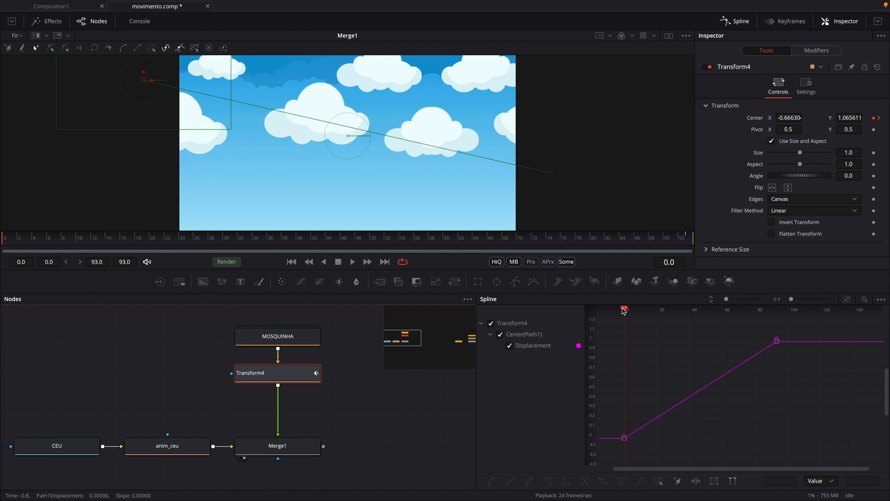
left_click_drag(357, 116, 387, 121)
left_click_drag(638, 311, 624, 337)
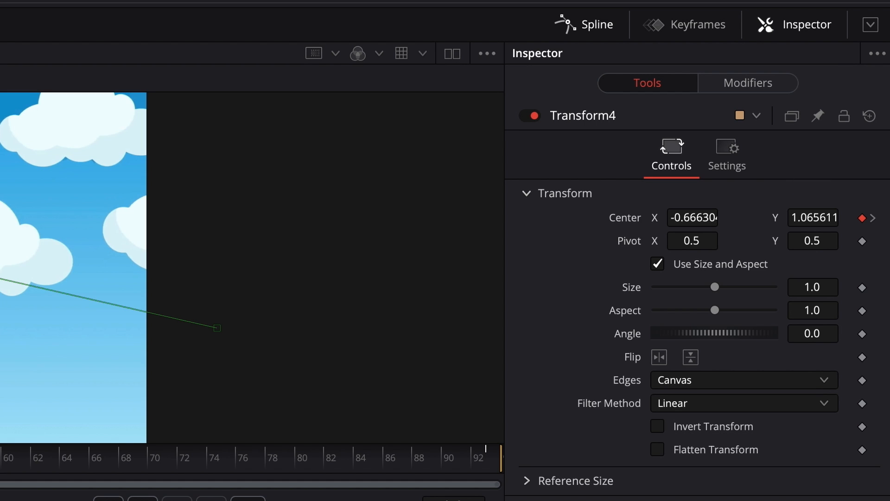
Step: Show the Path1 modifier's controls and scrub to frame 60 to examine how Displacement drives the fly along its path
left_click(716, 80)
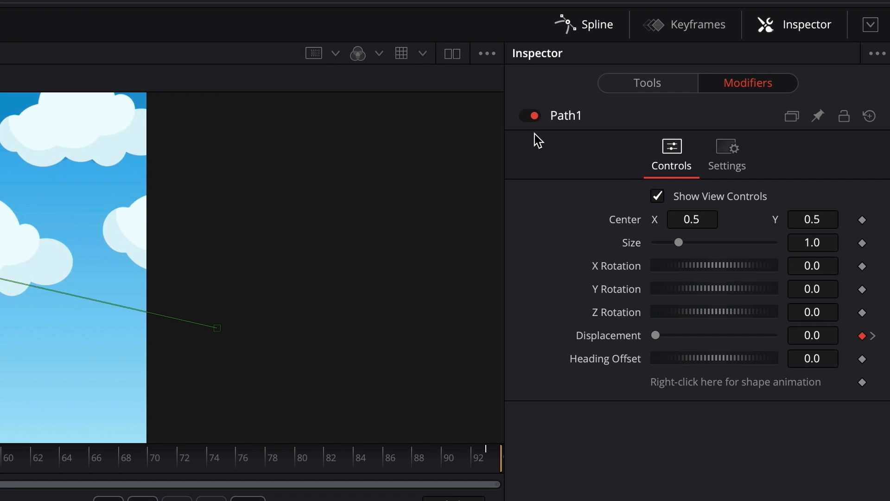
left_click(640, 84)
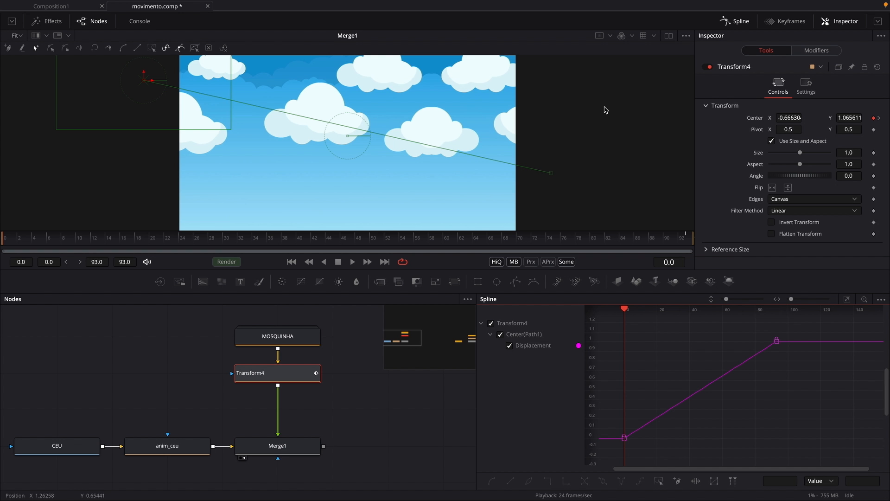
left_click(217, 238)
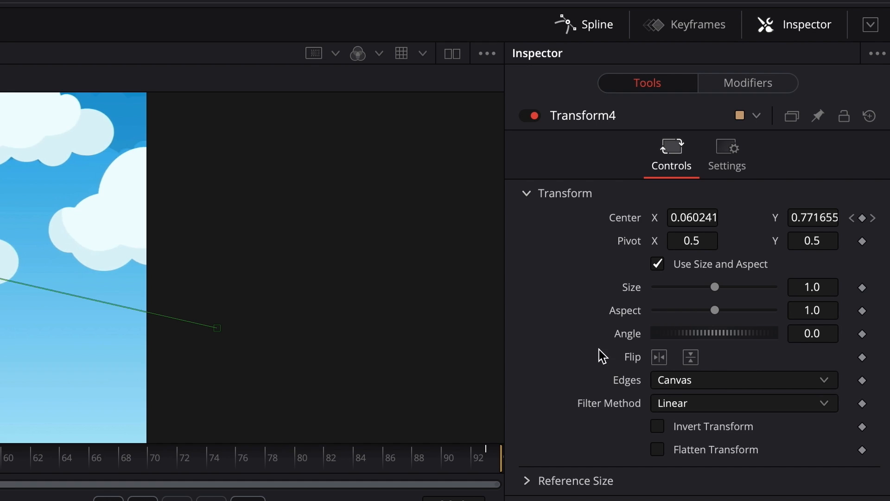
left_click(719, 88)
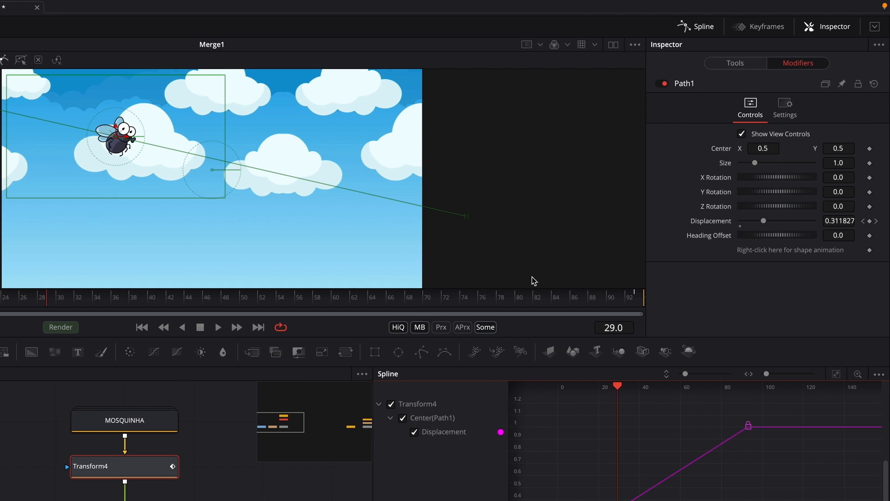
left_click(184, 465)
left_click_drag(446, 304, 326, 260)
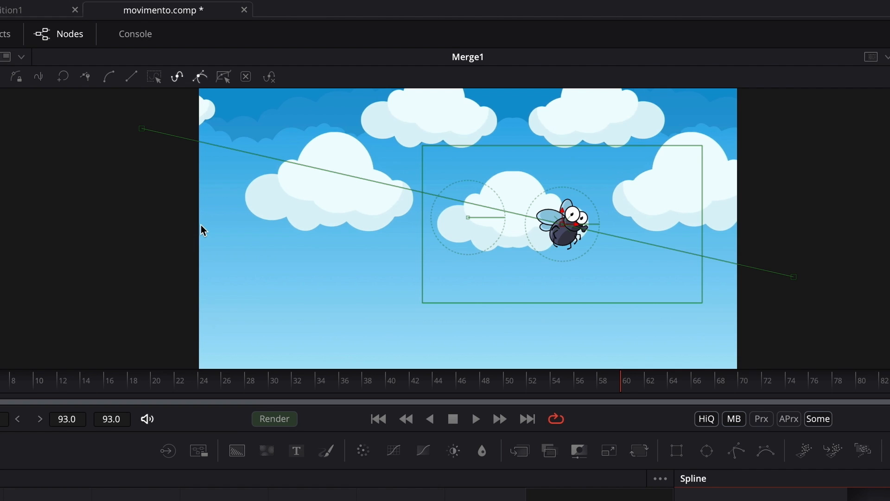
Step: Add three points to the fly's straight motion path and arrange them in a low, high, low zigzag
left_click_drag(278, 160, 265, 311)
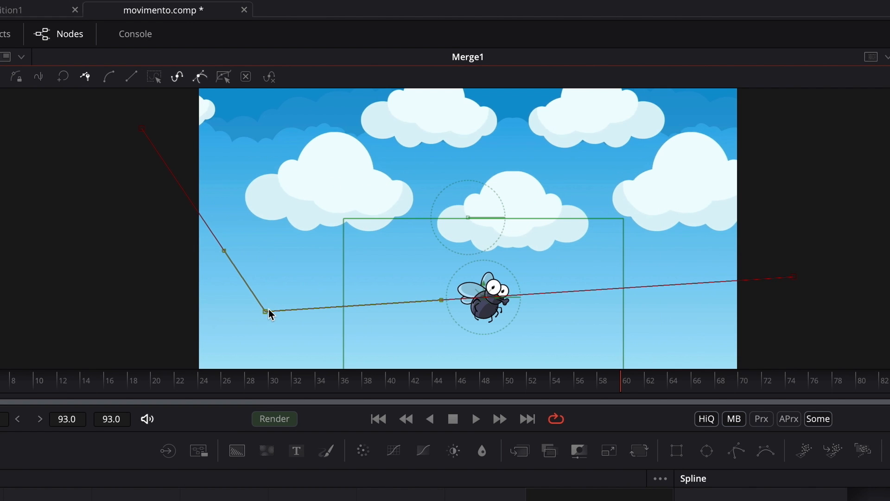
left_click_drag(418, 304, 443, 128)
left_click_drag(588, 195, 582, 257)
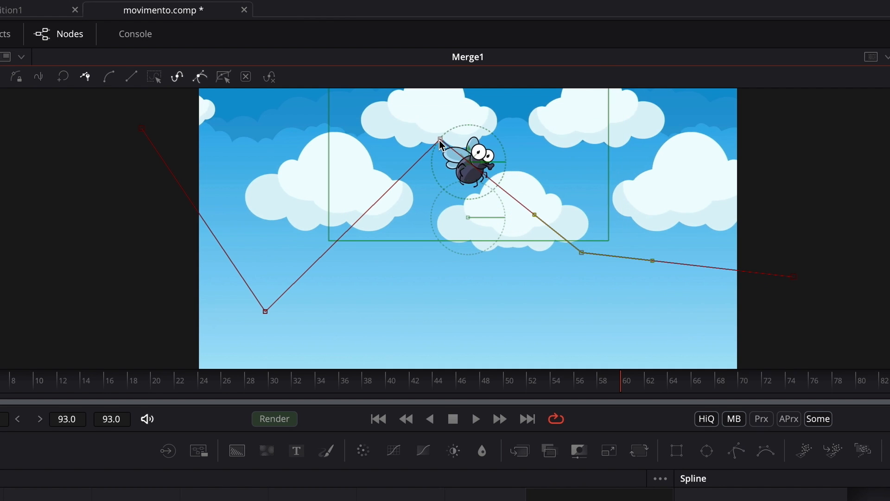
left_click_drag(441, 141, 402, 177)
left_click_drag(583, 258, 574, 298)
left_click_drag(399, 176, 416, 178)
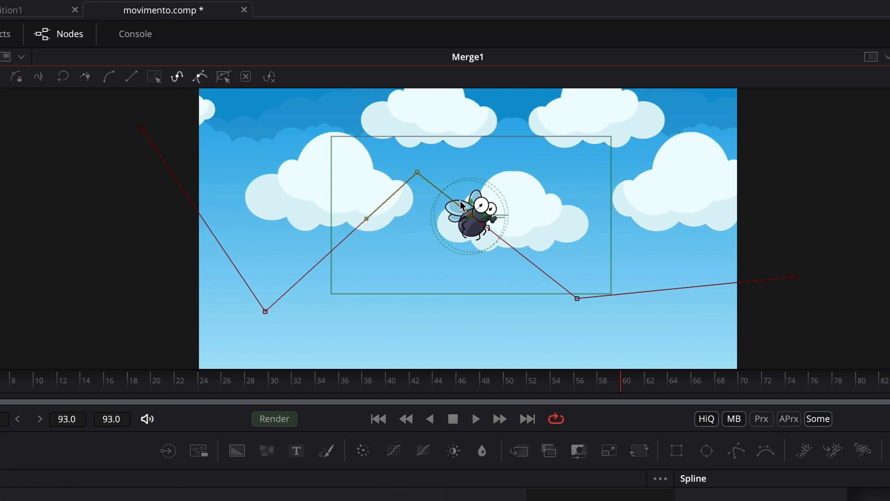
Step: Smooth the three inner points of the motion path into curves and raise the first low point slightly
key("shift+s")
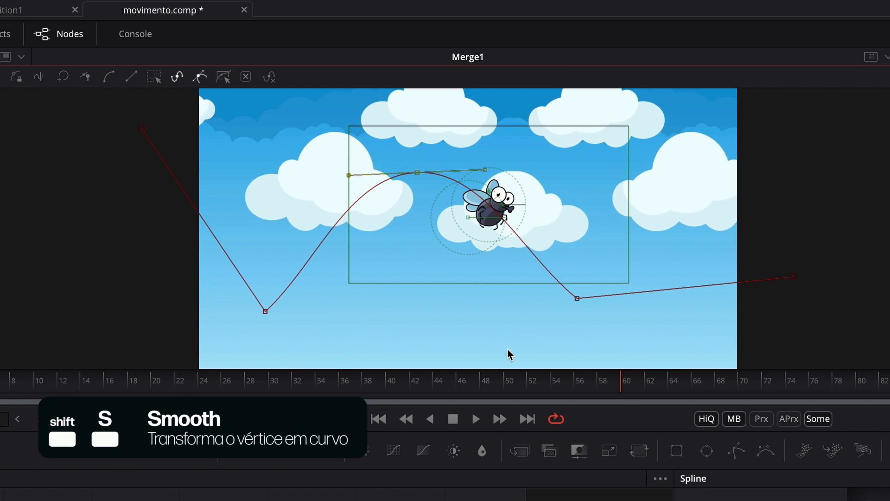
key("shift+s")
left_click_drag(265, 311, 288, 279)
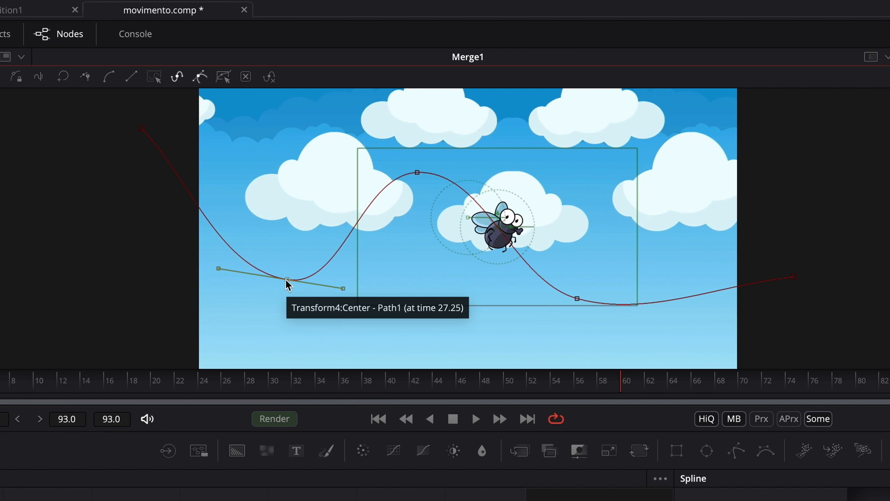
Step: Rotate the first low point's handles to nearly level, then scale the first two inner path points together
key("t")
left_click_drag(288, 281, 292, 344)
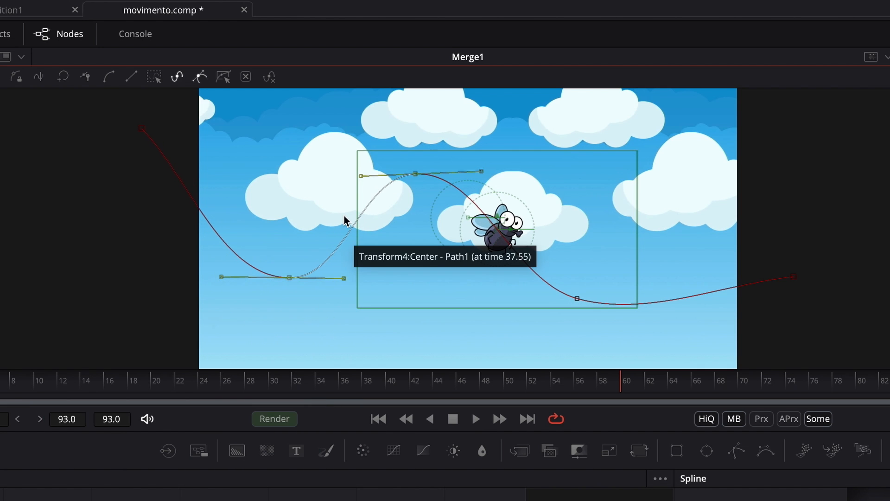
left_click_drag(265, 126, 445, 329)
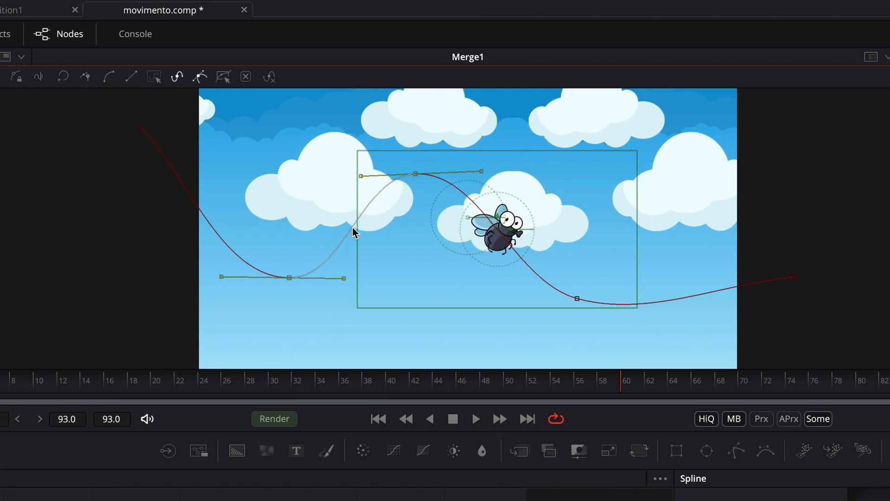
key("s")
left_click_drag(354, 231, 330, 230)
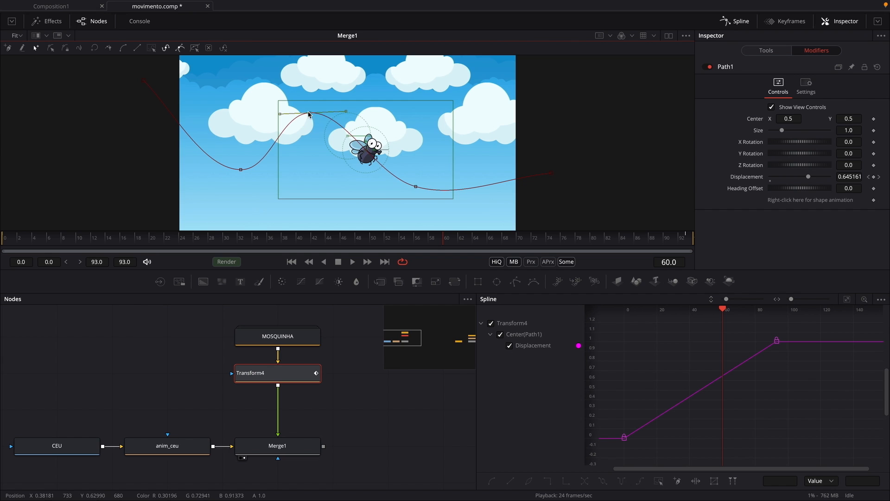
Step: Refine the wavy path by repositioning its three inner points, raising its end point and rotating the peak's handles
left_click_drag(308, 114, 305, 150)
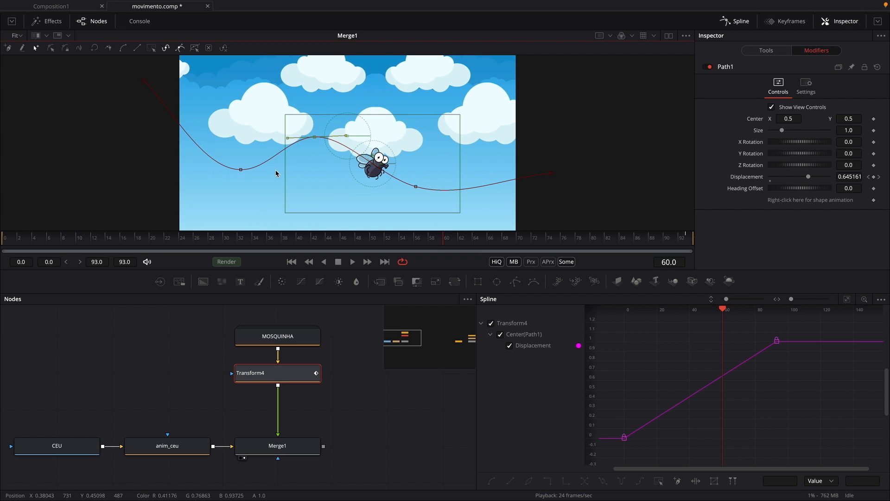
left_click_drag(240, 169, 240, 180)
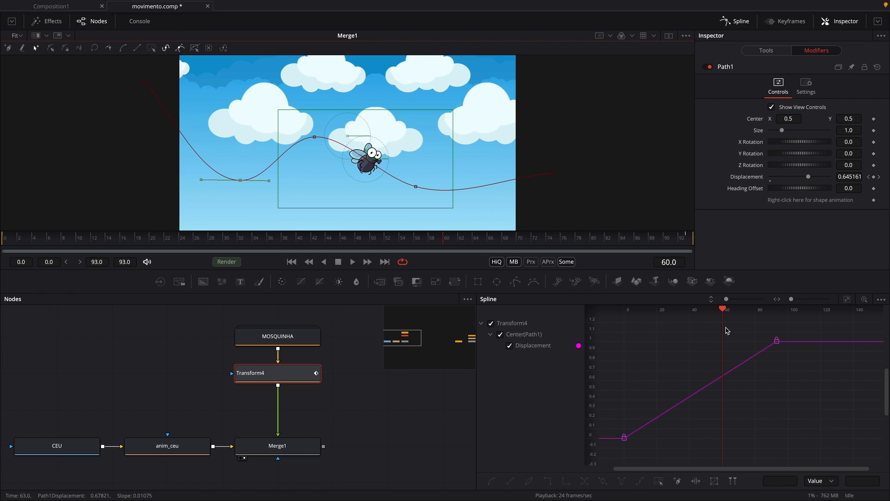
left_click_drag(315, 138, 328, 101)
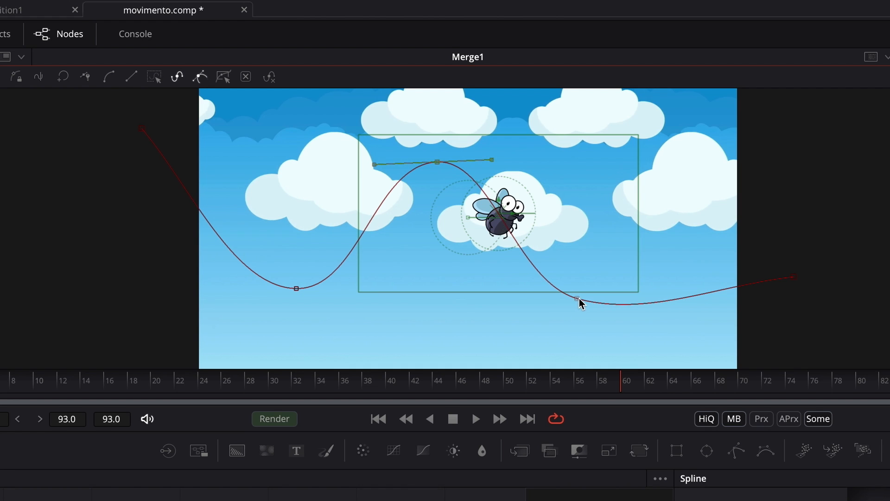
left_click_drag(579, 300, 568, 298)
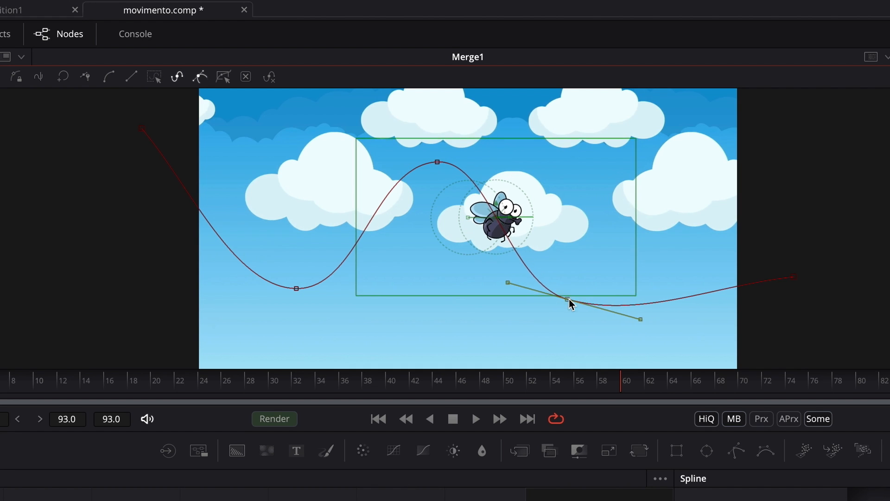
left_click_drag(794, 278, 792, 244)
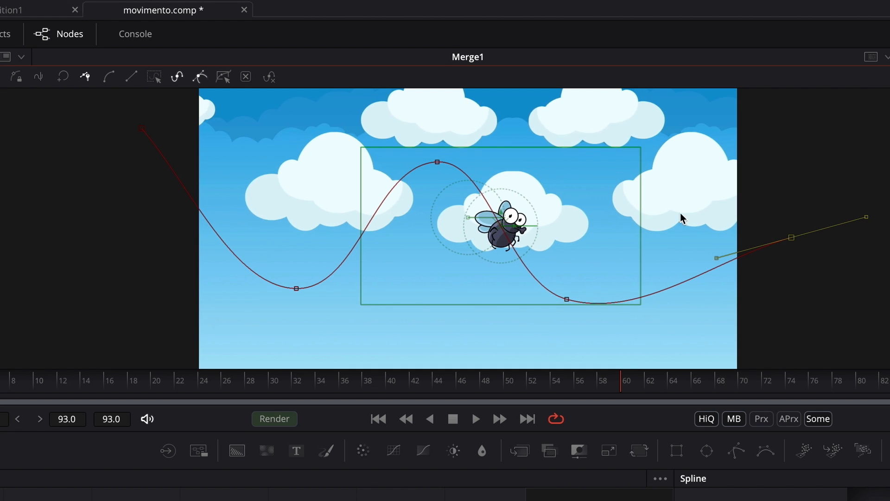
left_click(437, 162)
left_click_drag(439, 164, 507, 173)
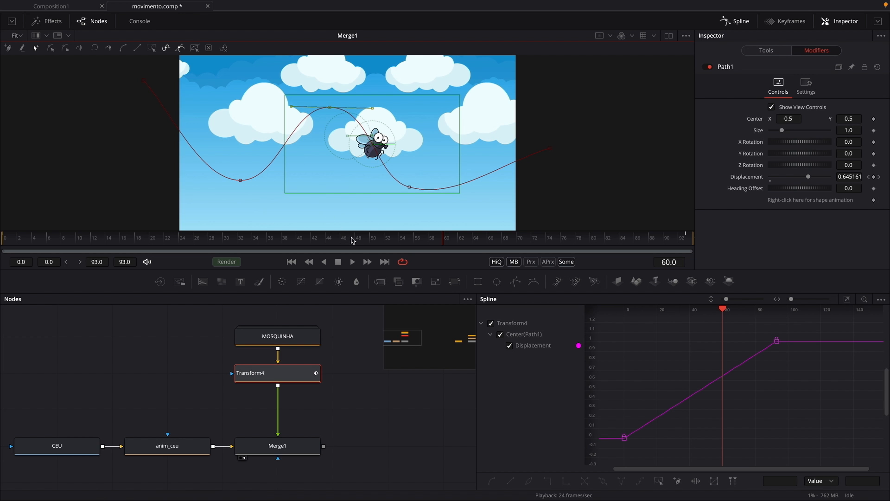
Step: Play back the fly's flight along the curved path from frame 0 with the path overlay deselected
left_click(352, 262)
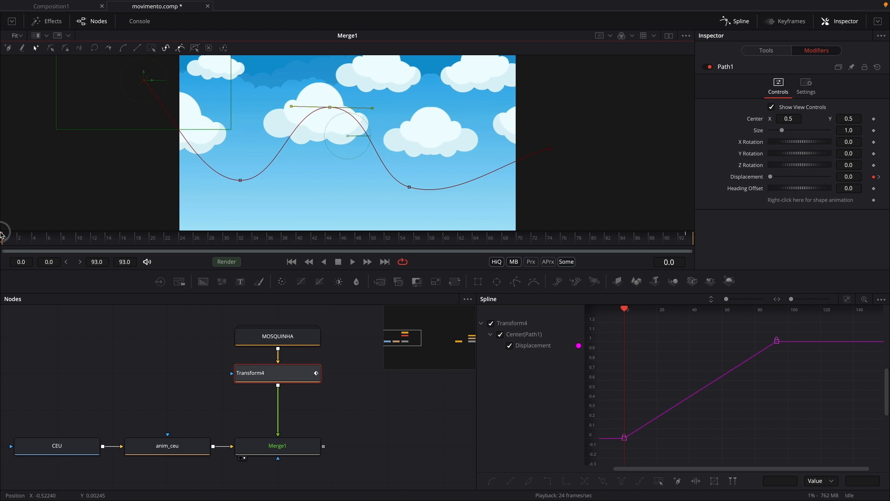
left_click(125, 378)
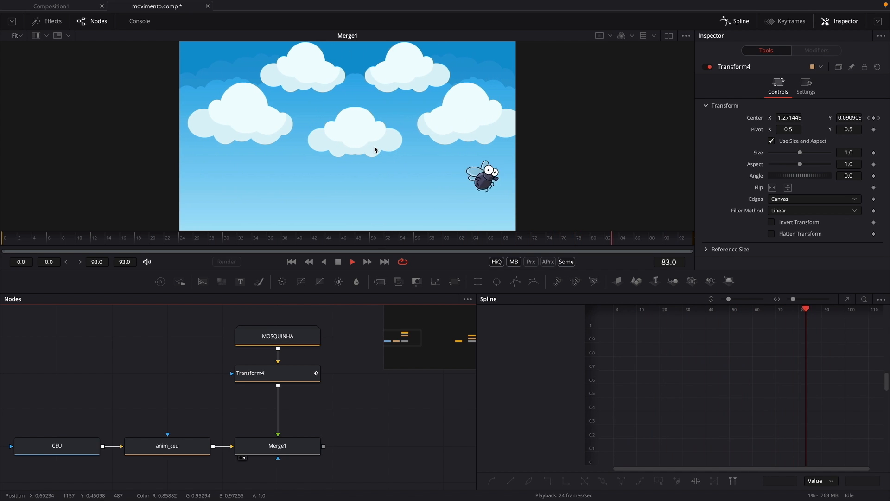
key("space")
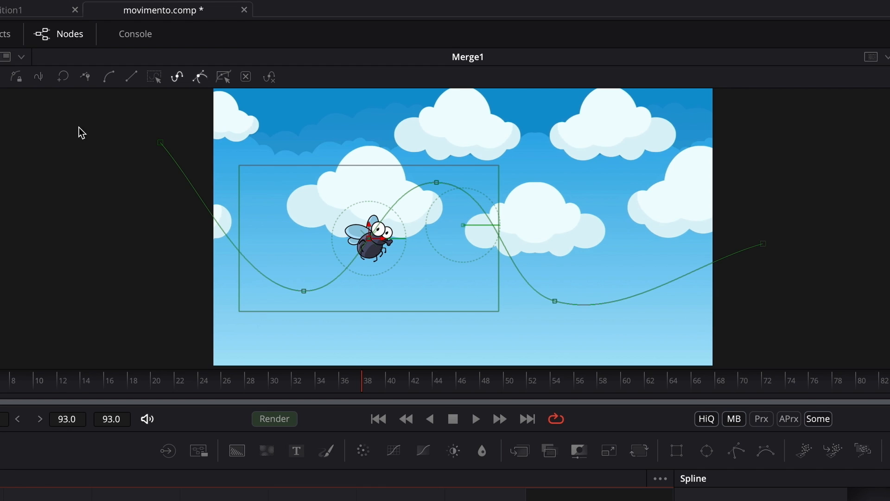
Step: Widen the Spline editor and compare the motion path's points with the start and end keyframes of the Displacement curve
left_click_drag(120, 77, 166, 114)
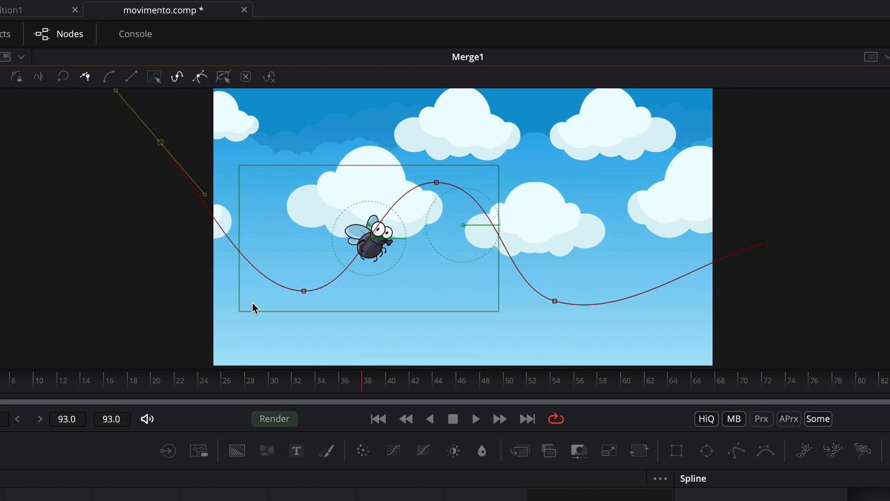
left_click_drag(286, 321, 309, 262)
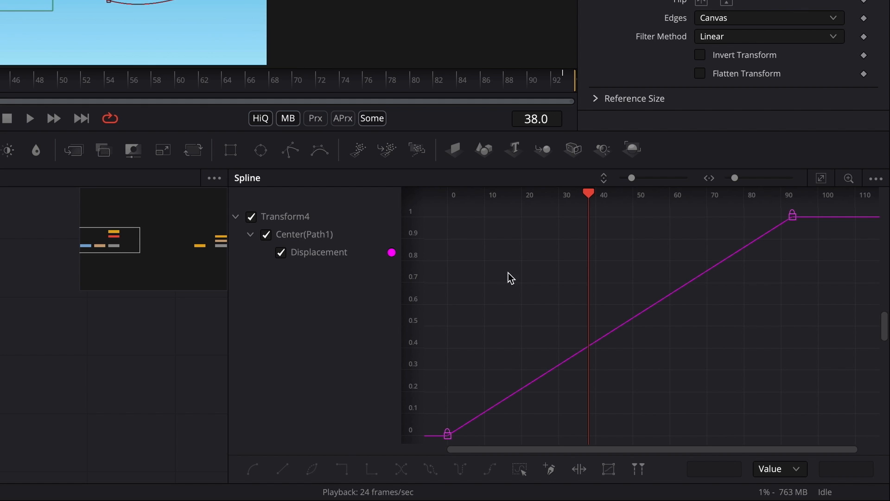
left_click_drag(228, 302, 130, 316)
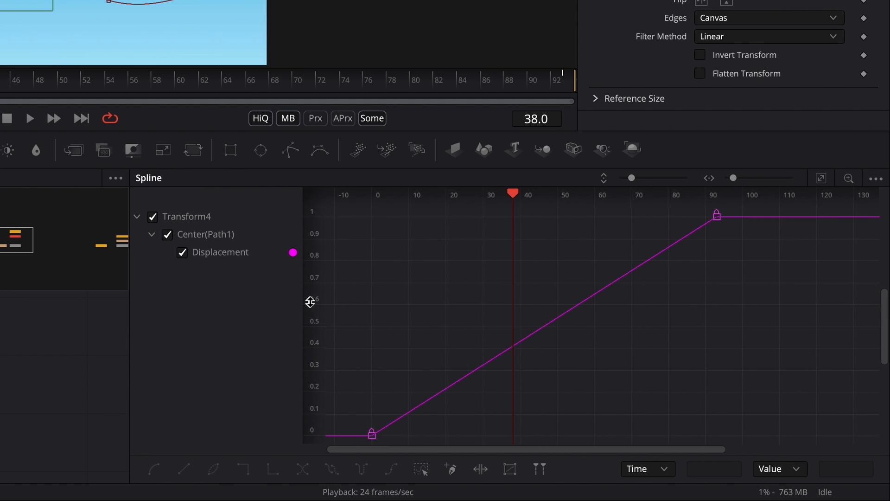
left_click_drag(344, 408, 394, 445)
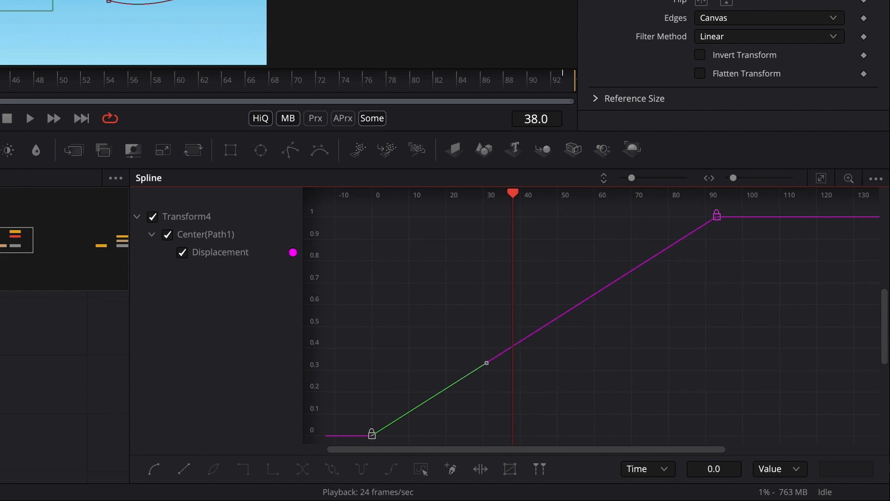
left_click_drag(743, 274, 663, 179)
left_click(434, 320)
left_click(435, 320)
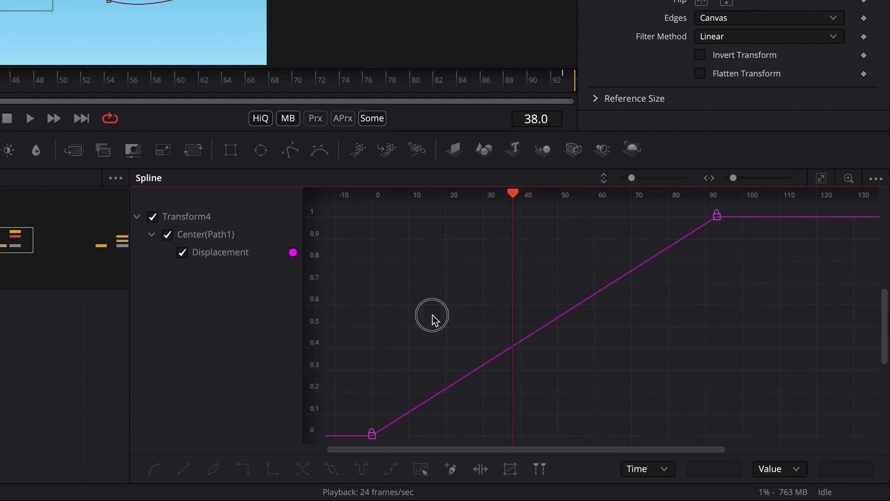
Step: Smooth and flatten both Displacement keyframes, then lengthen their handles for a stronger ease in and out
key("ctrl+a")
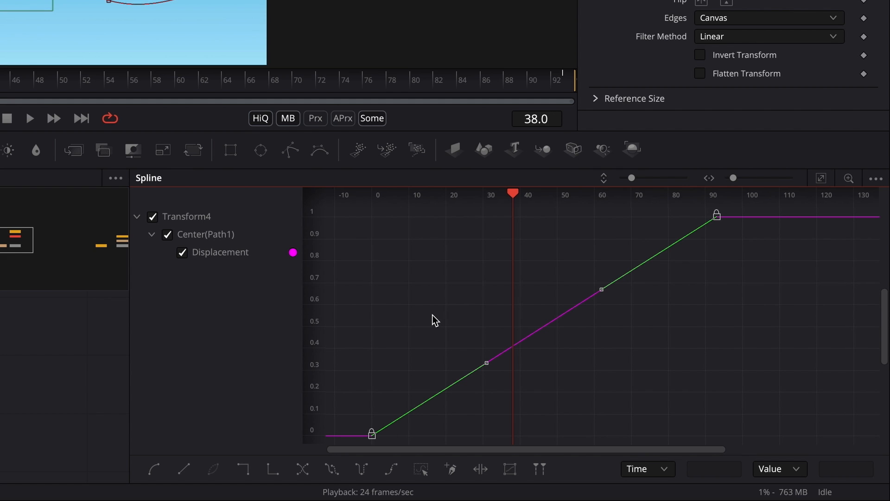
key("shift+s")
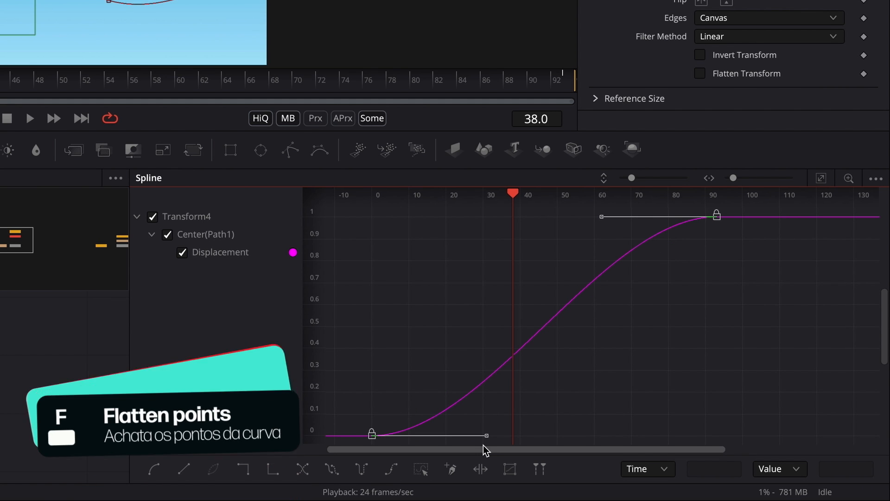
left_click_drag(486, 436, 653, 434)
key("f")
left_click_drag(358, 412, 425, 466)
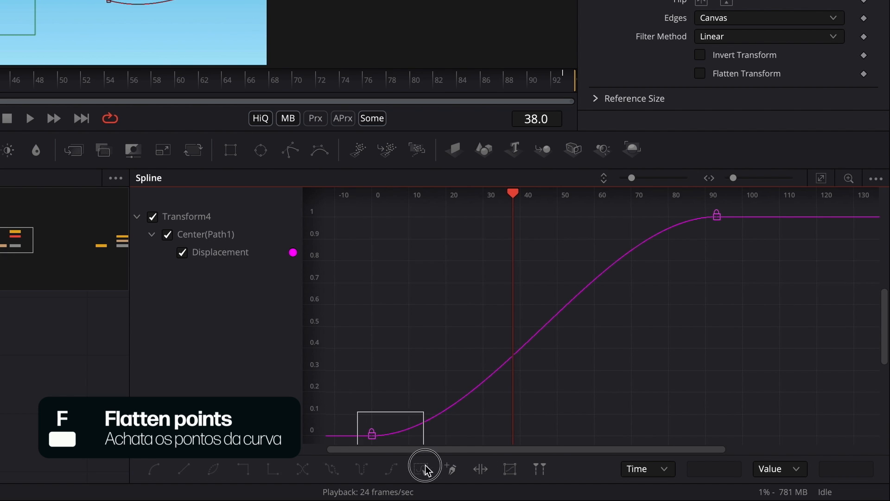
left_click_drag(487, 436, 608, 427)
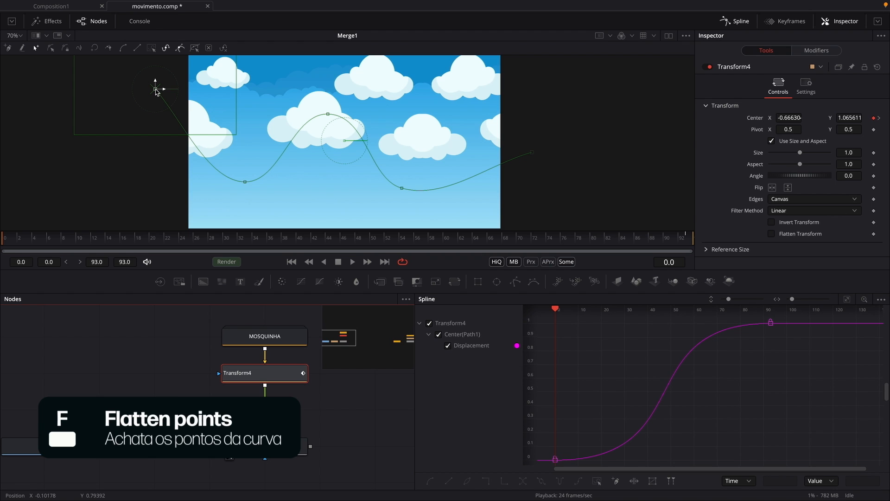
Step: Move the motion path's start and end points inside the sky frame and play back the fly's flight
left_click_drag(156, 91, 204, 90)
left_click_drag(527, 137, 564, 180)
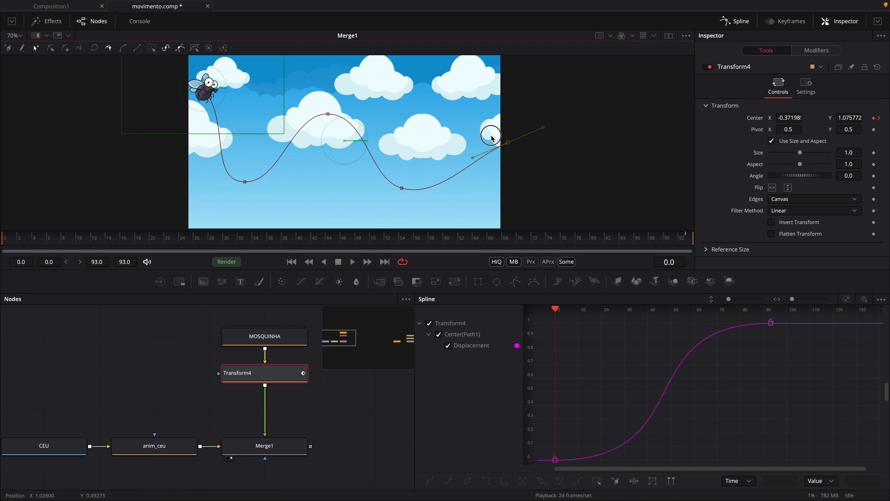
key("space")
left_click(69, 397)
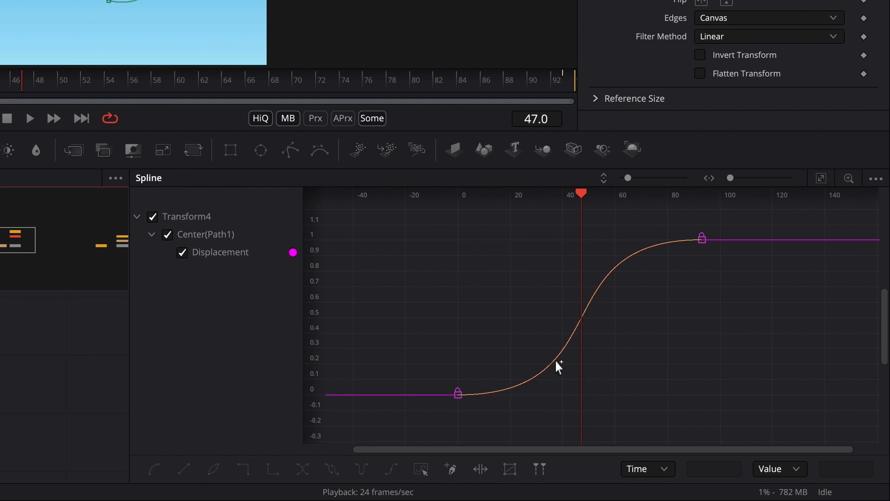
Step: Add a middle Displacement keyframe at frame 37 with value 0.58 and tilt its handles so the curve dips after it
left_click(670, 394)
mouse_move(534, 333)
left_mouse_down()
mouse_move(526, 310)
mouse_move(523, 324)
left_mouse_up()
left_click_drag(575, 269, 624, 413)
left_click_drag(514, 306, 480, 284)
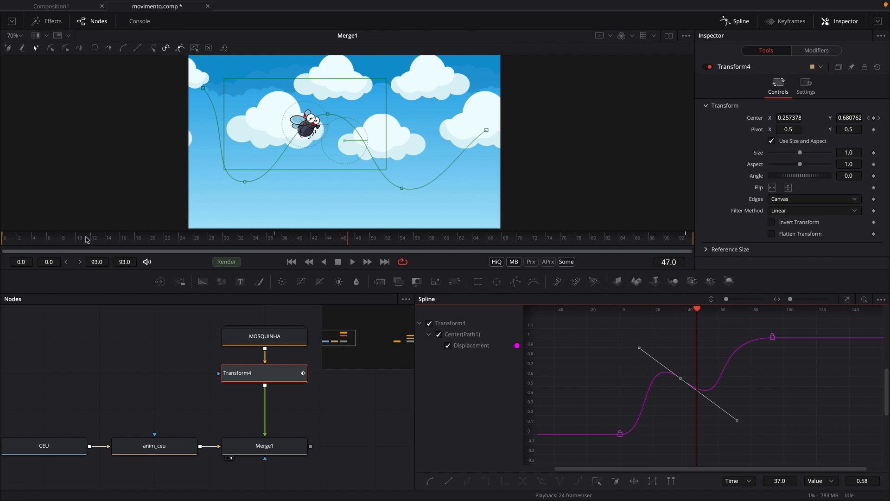
Step: Play the animation from frame 0 and scrub across the dip in the Displacement curve to check the fly's direction and speed
left_click(3, 240)
key("space")
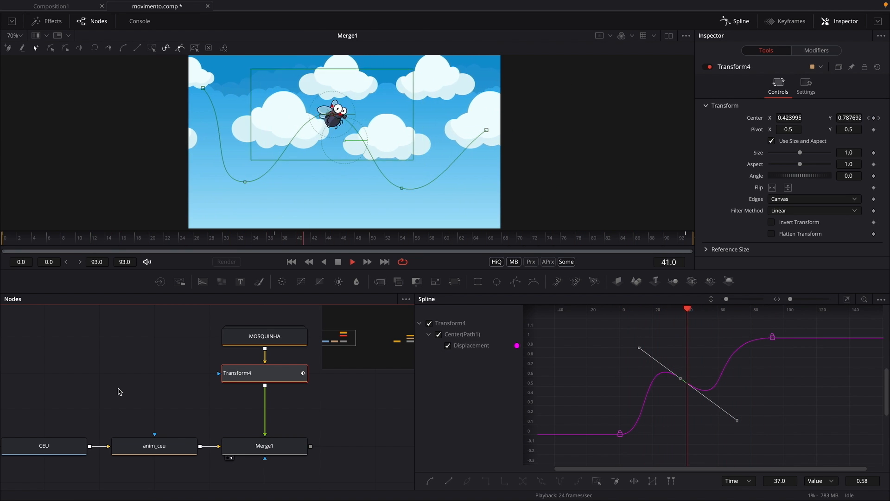
key("space")
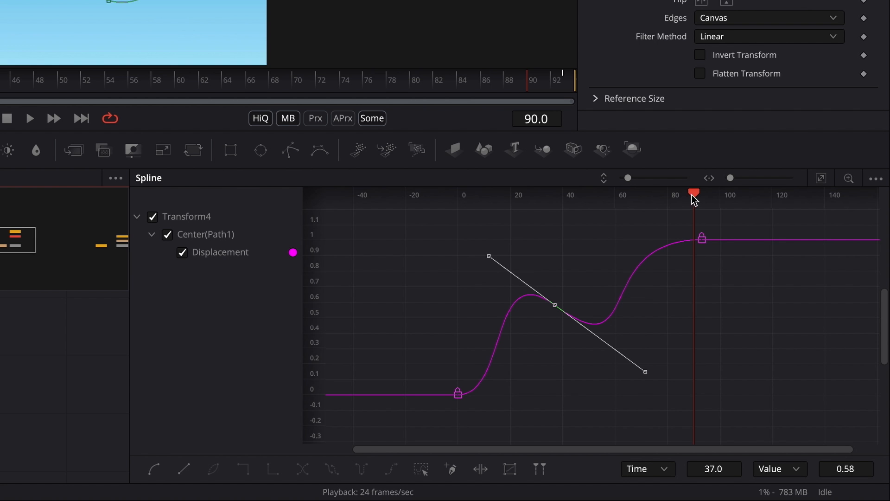
left_click_drag(767, 309, 689, 326)
left_click_drag(569, 225, 461, 436)
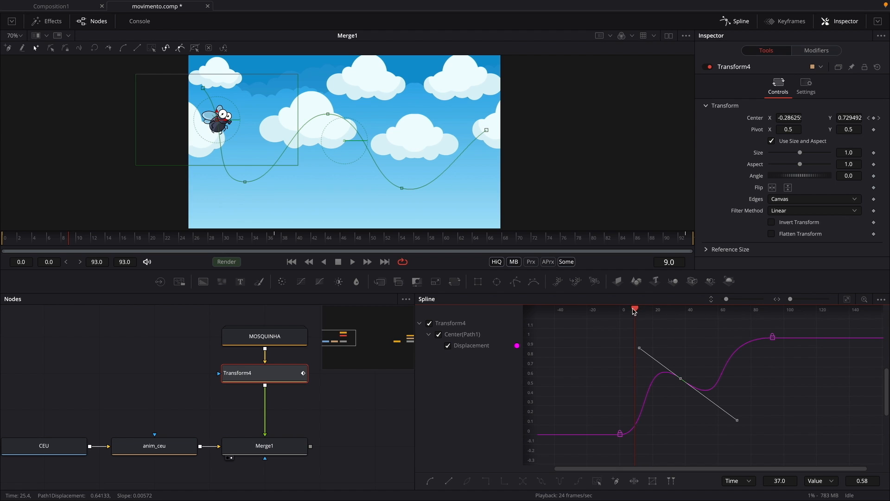
left_click_drag(635, 312, 707, 313)
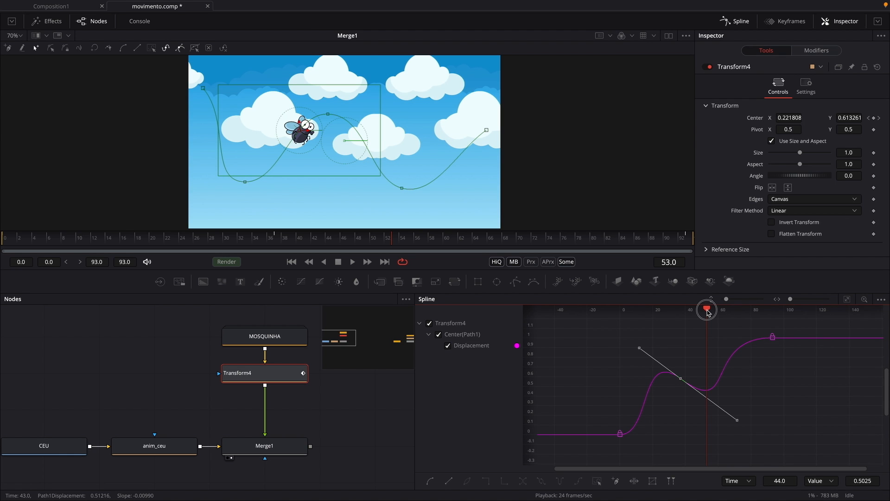
mouse_move(708, 312)
left_mouse_down()
mouse_move(754, 308)
mouse_move(700, 321)
left_mouse_up()
key("space")
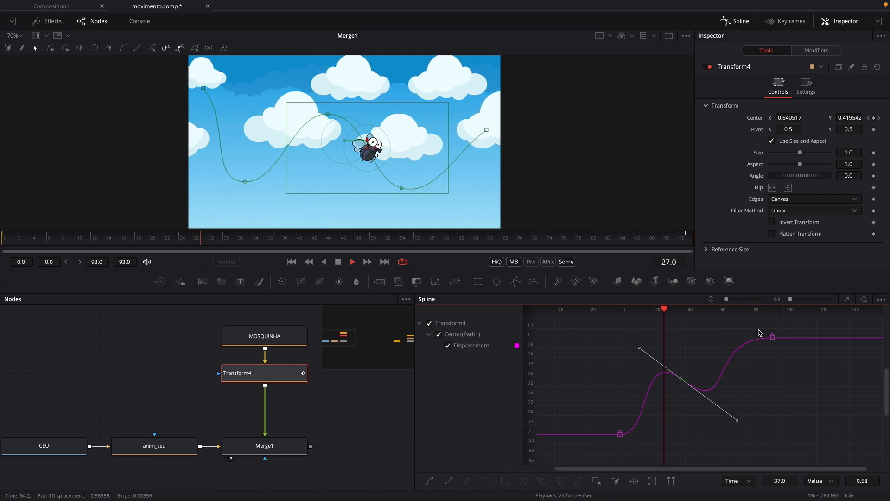
key("space")
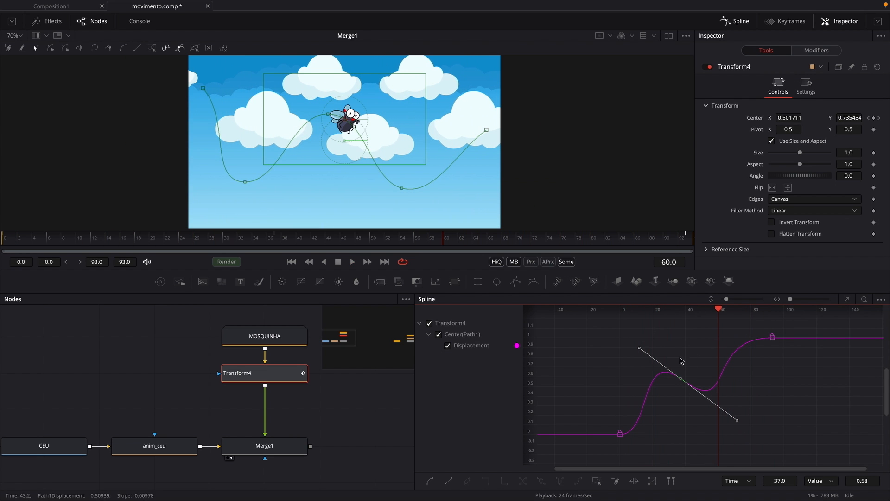
Step: Tilt the middle Displacement keyframe's handles to nearly level, then delete that keyframe and make the remaining curve linear
left_click_drag(639, 348, 630, 377)
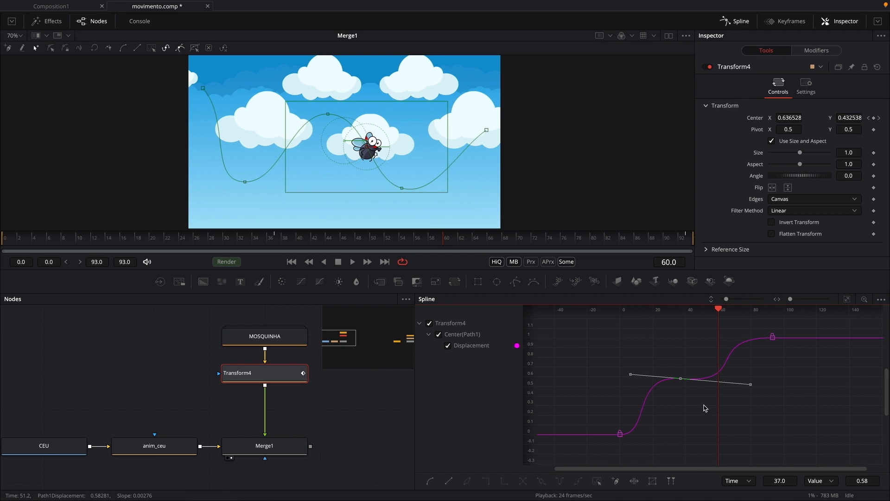
key("Delete")
left_click_drag(620, 333, 857, 444)
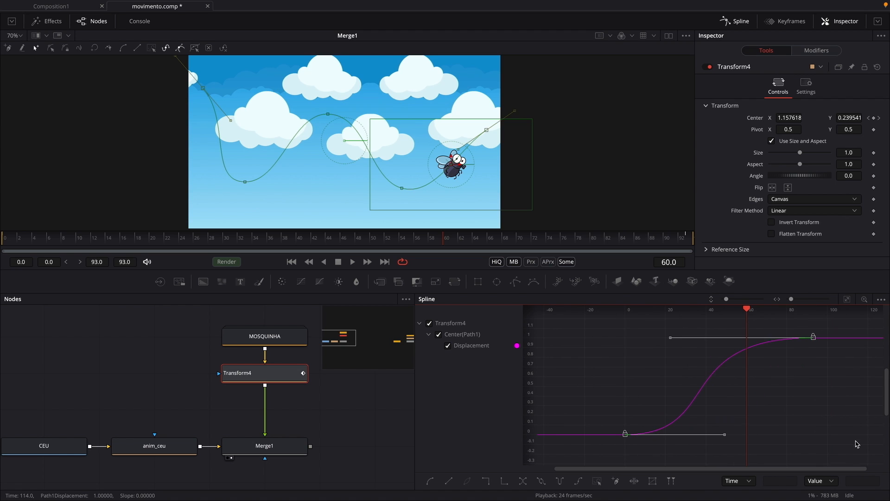
key("l")
Step: At frame 16, apply Lock Points to the motion path's peak point to give it its own Displacement keyframe
left_click_drag(446, 237, 135, 240)
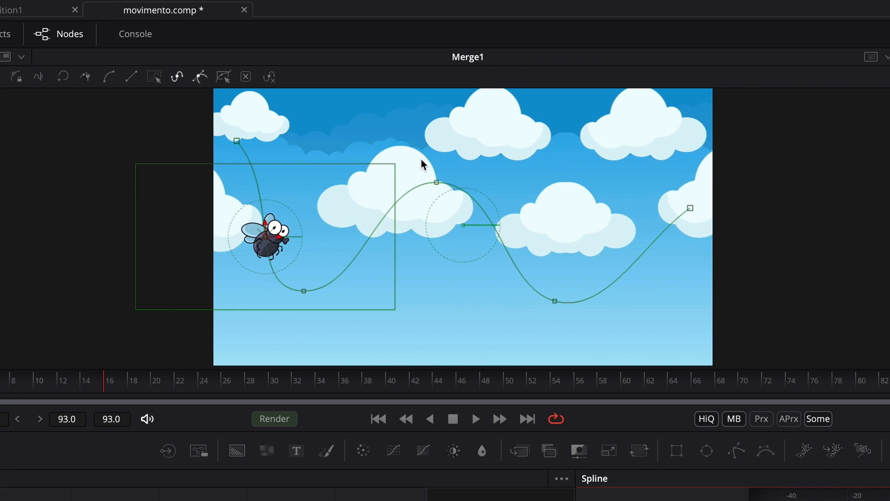
left_click(439, 186)
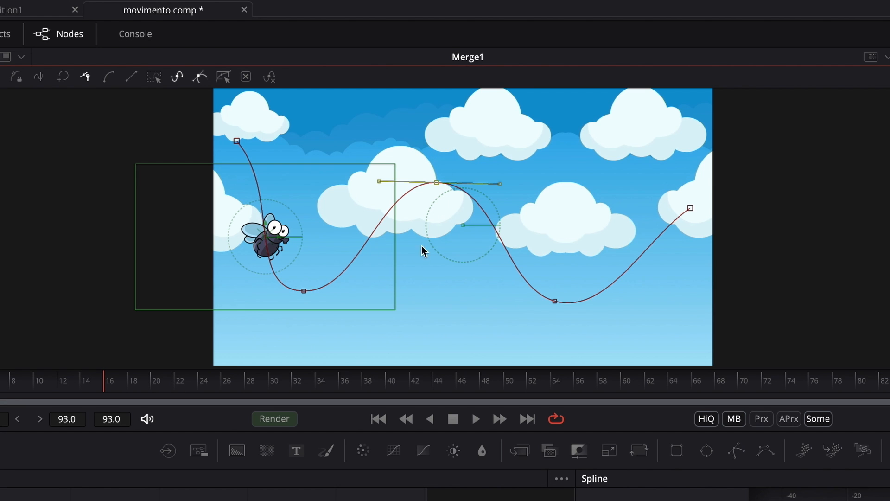
right_click(438, 186)
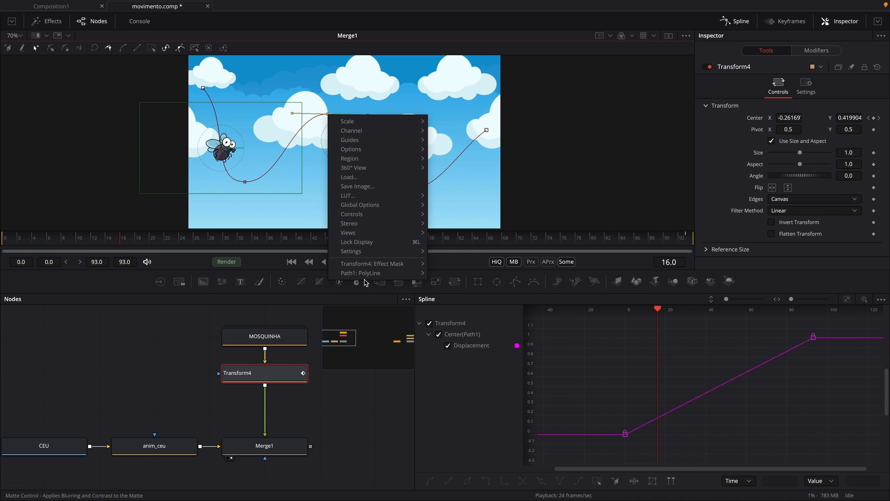
mouse_move(479, 439)
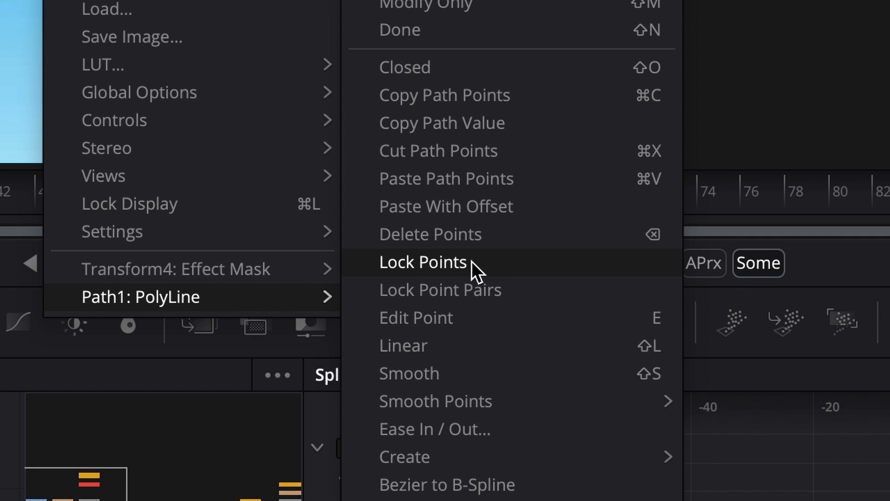
left_click(491, 265)
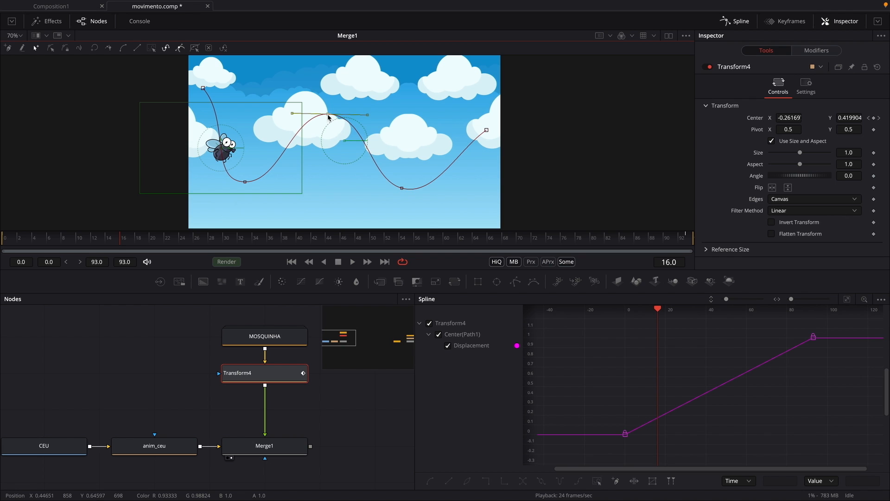
right_click(436, 183)
mouse_move(373, 273)
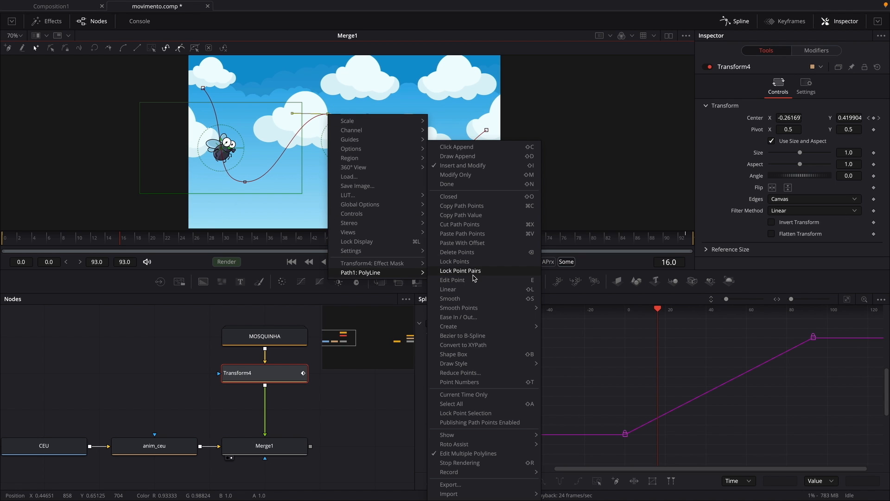
left_click(475, 265)
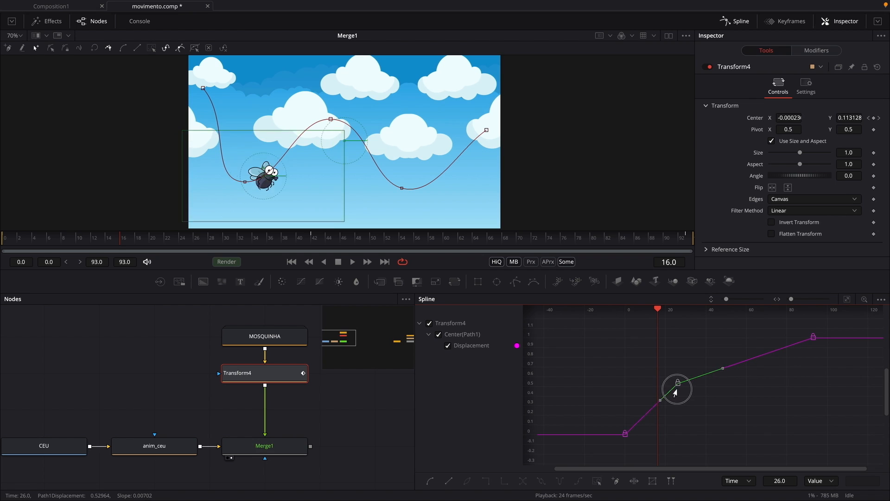
Step: Shift the locked peak's Displacement keyframe to frame 20 and play back the fly's new timing
left_click_drag(677, 386, 666, 385)
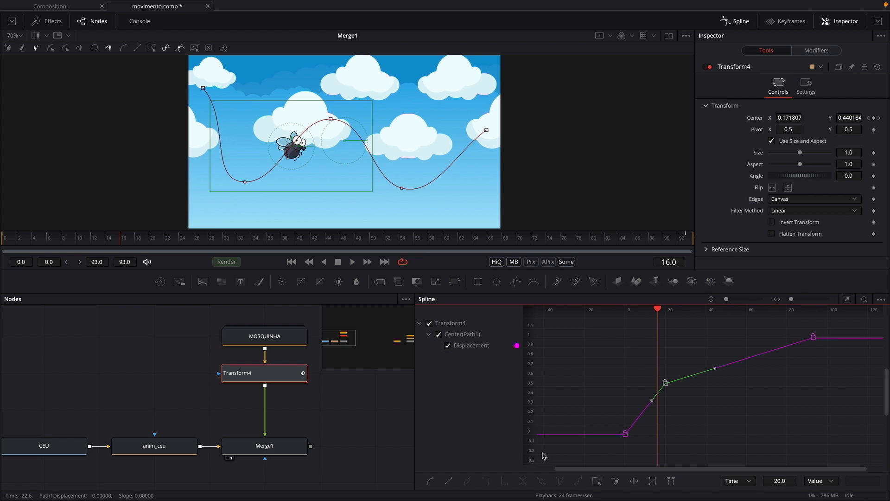
key("space")
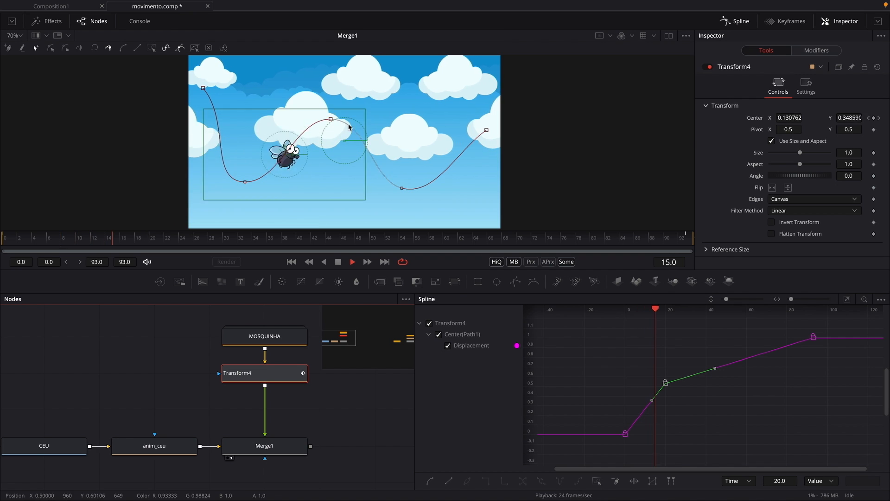
left_click(827, 330)
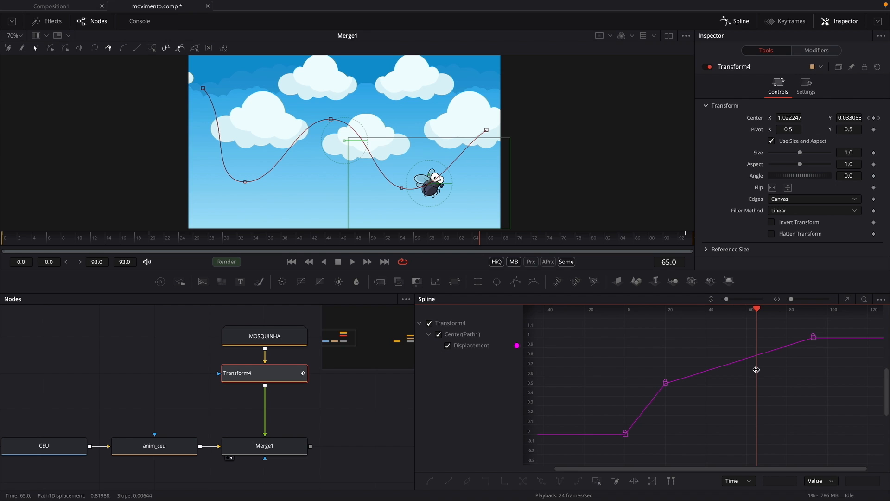
Step: Smooth the Displacement keyframe at frame 20 and adjust both handles to round the speed change
left_click_drag(650, 371, 700, 410)
key("shift+s")
left_click_drag(651, 383, 640, 388)
left_click_drag(713, 374, 720, 371)
Step: Smooth the last Displacement keyframe with a longer level handle, and level the first keyframe's handle at frame 0
left_click_drag(796, 321, 854, 387)
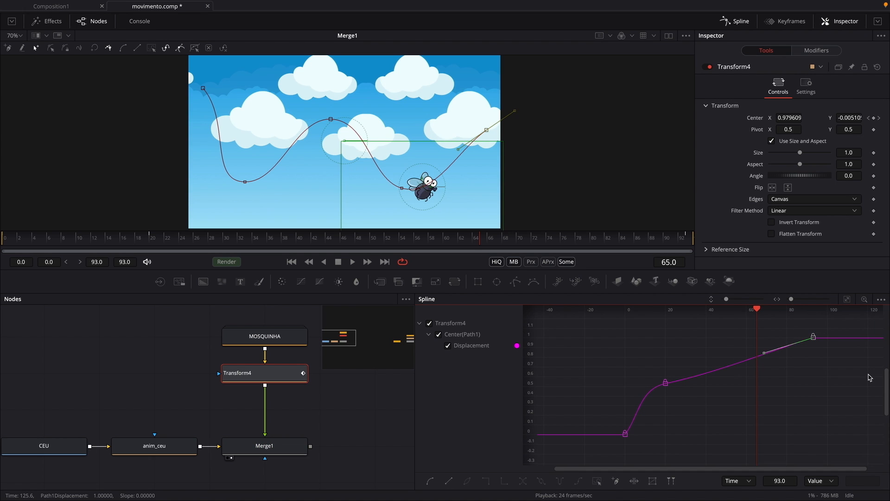
key("shift+s")
left_click_drag(764, 338, 748, 339)
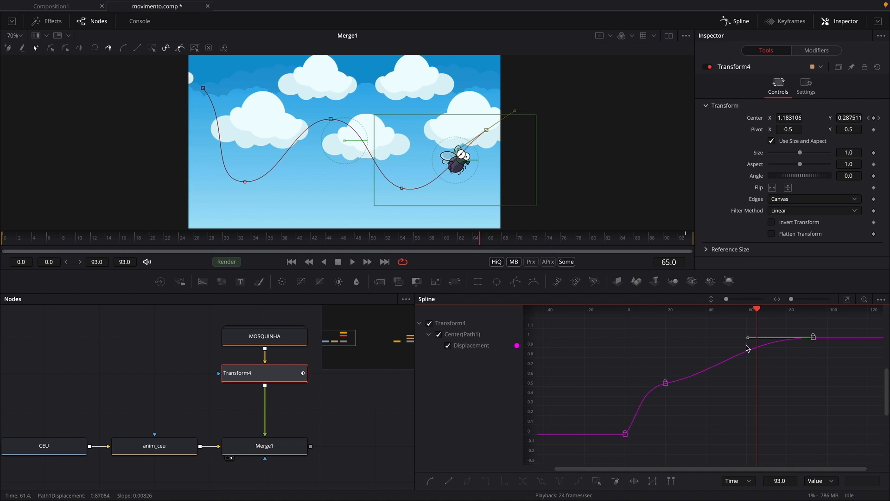
left_click_drag(607, 420, 644, 434)
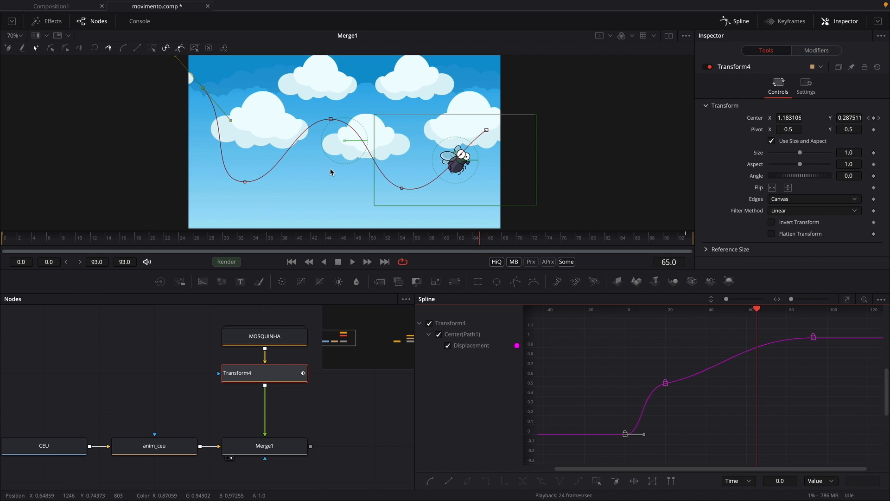
Step: Return to frame 0, deselect the Transform4 node and play back the eased flight without the path overlay
left_click_drag(145, 235, 1, 255)
left_click(133, 388)
key("space")
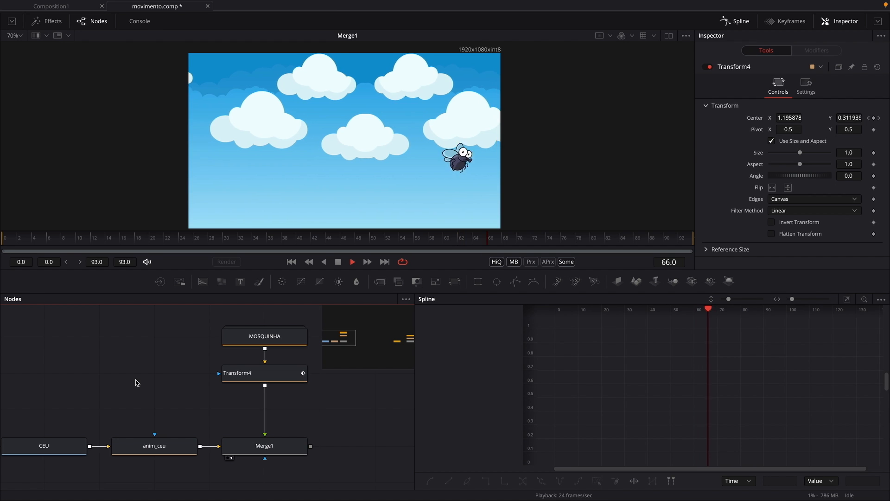
key("space")
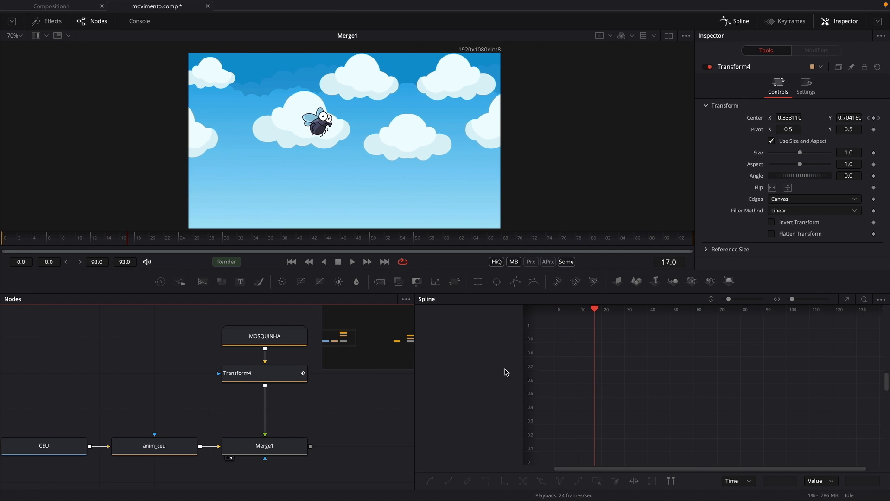
Step: Add a Transform node between the BOLA node and Merge2 in the grass field composition
left_click(260, 373)
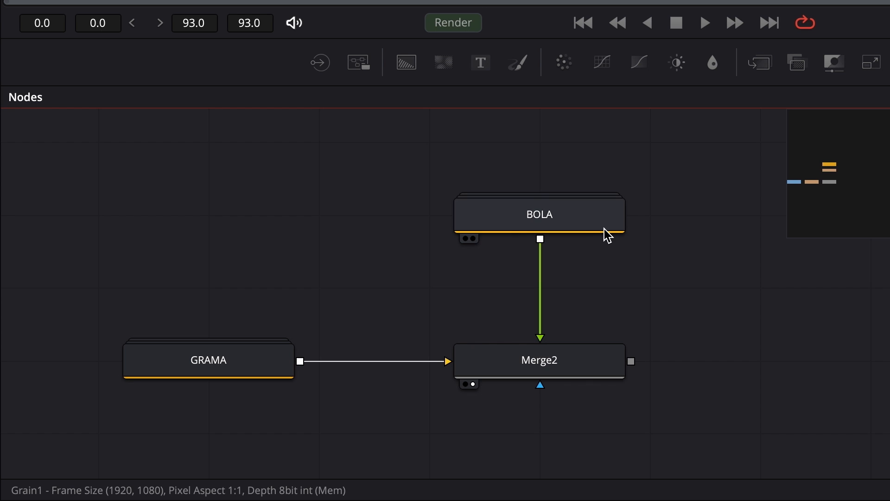
left_click(604, 234)
key("shift+space")
type("x")
key("Return")
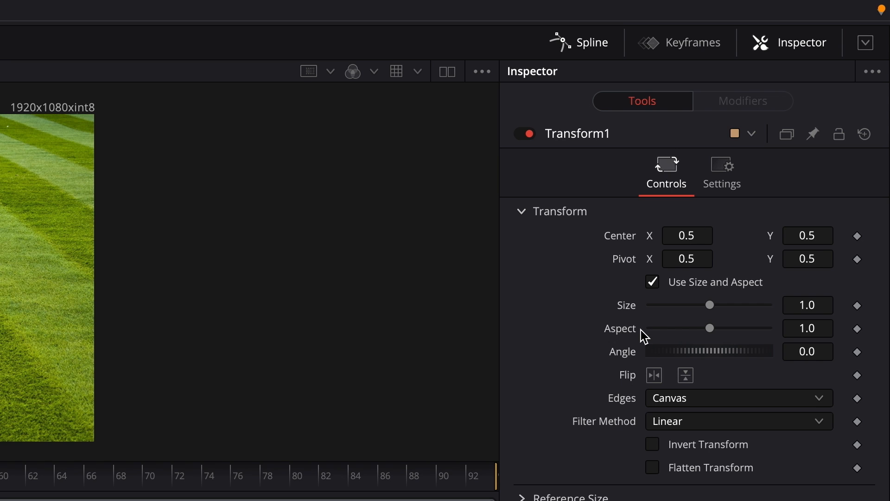
Step: Apply an XY Path modifier to Transform1's Center and show the modifier's controls
right_click(620, 240)
mouse_move(680, 315)
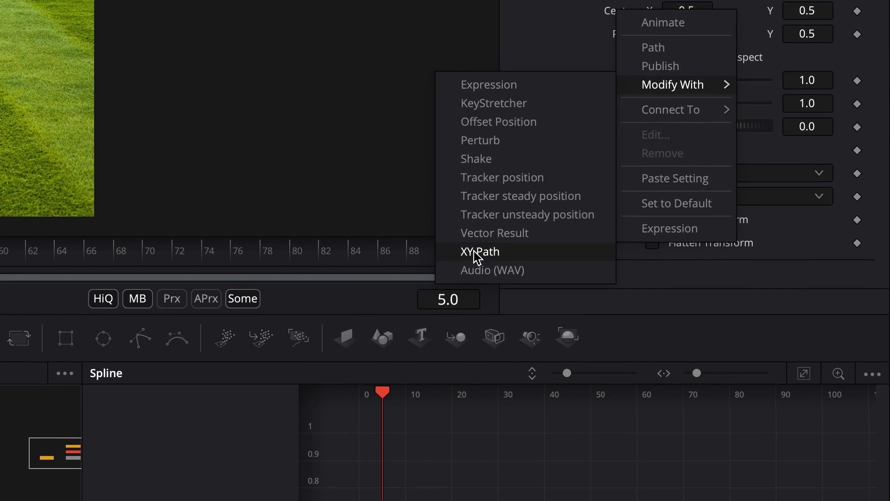
left_click(510, 251)
left_click(725, 105)
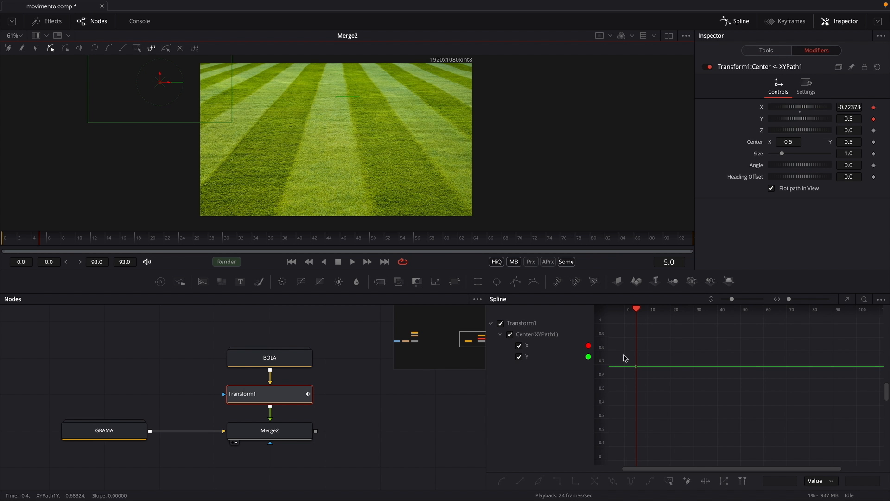
Step: Fit the X and Y curves, then reset the XY Path's X to 0.5 so that only Y stays animated
left_click_drag(624, 355, 653, 360)
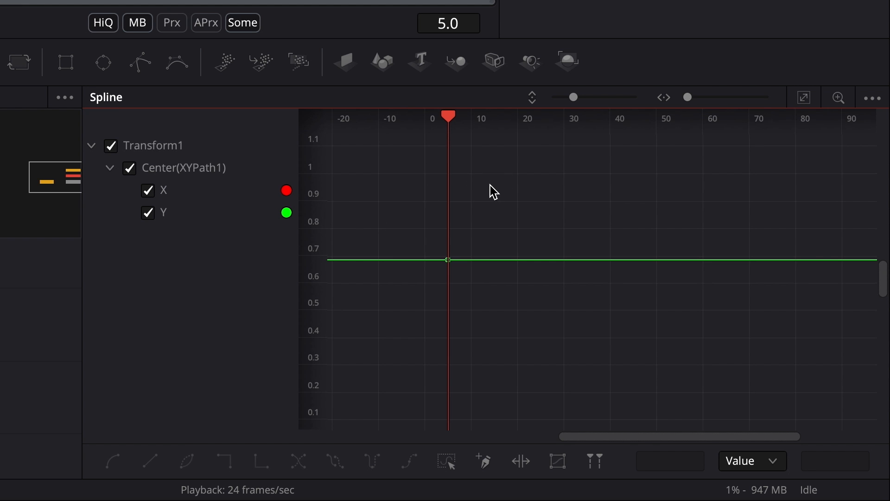
key("ctrl+f")
scroll(477, 262, "down", 3)
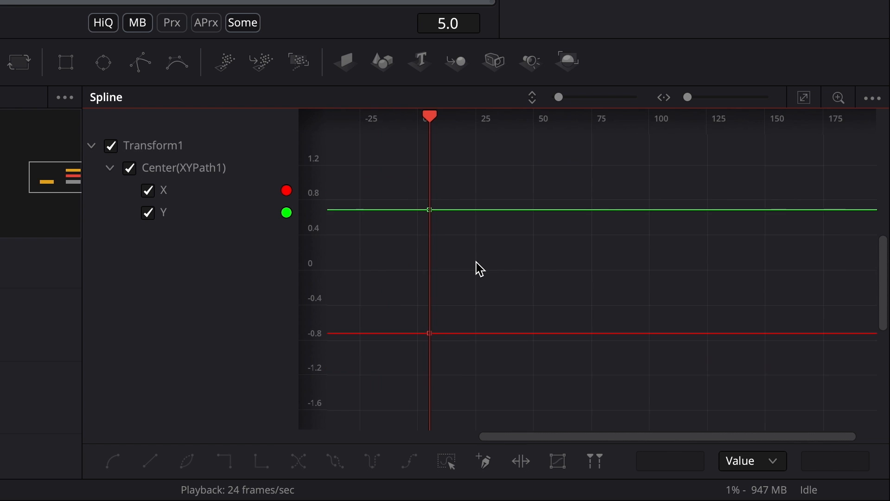
left_click_drag(393, 277, 726, 346)
left_click_drag(369, 173, 609, 272)
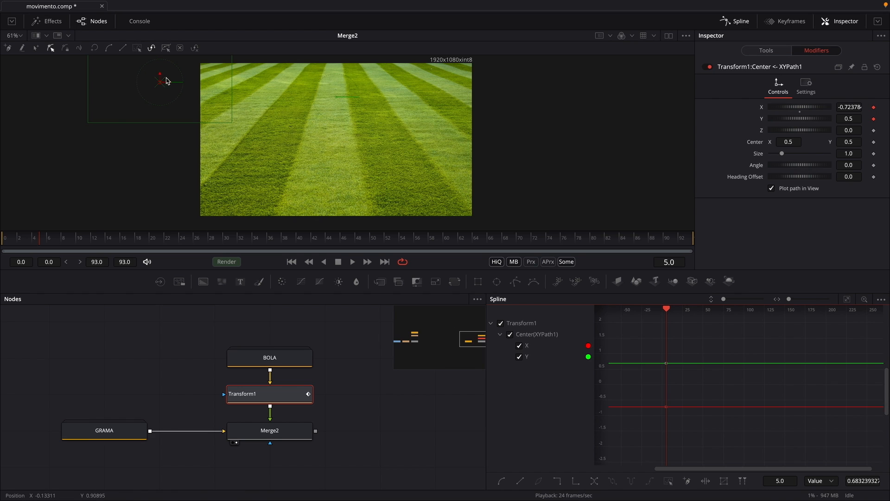
double_click(759, 108)
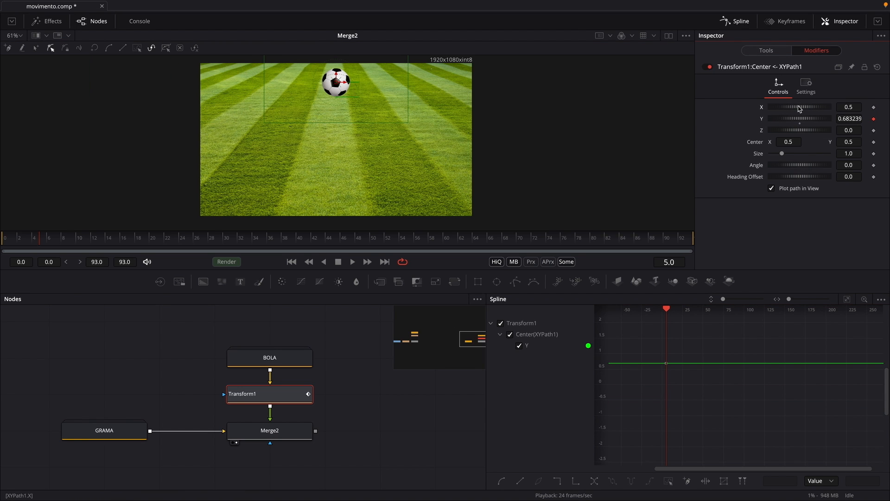
scroll(358, 157, "up", 1)
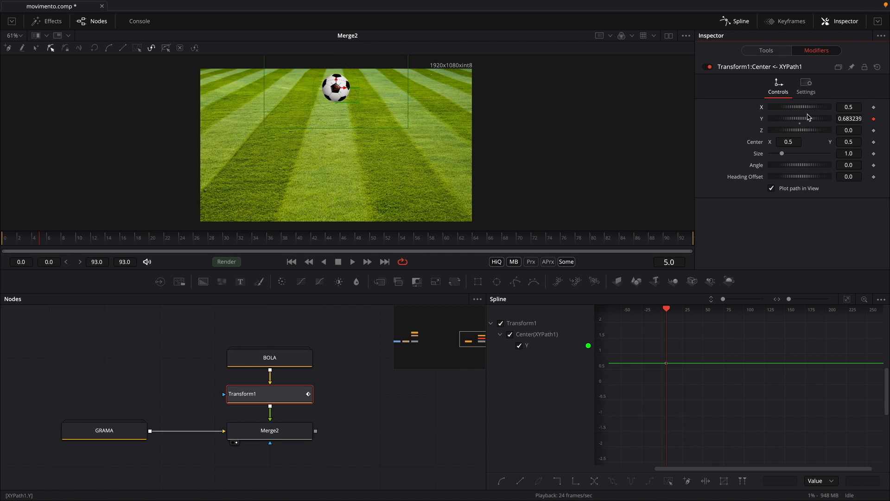
Step: Shift the ball's Y keyframe to frame 0 and widen the Spline editor
left_click(41, 237)
left_click_drag(658, 351, 689, 381)
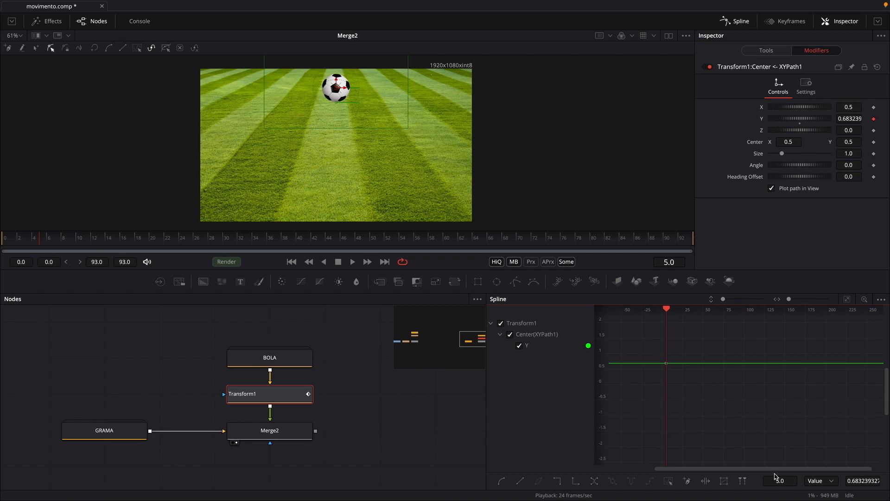
left_click_drag(486, 346, 412, 347)
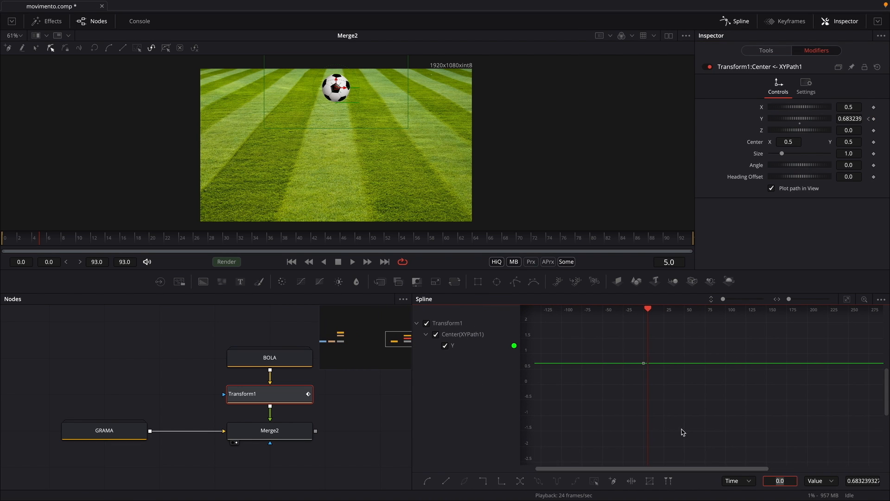
Step: At frame 10, lower the ball toward the front of the field and set its Y to -0.46
left_click(3, 237)
left_click_drag(50, 242, 80, 247)
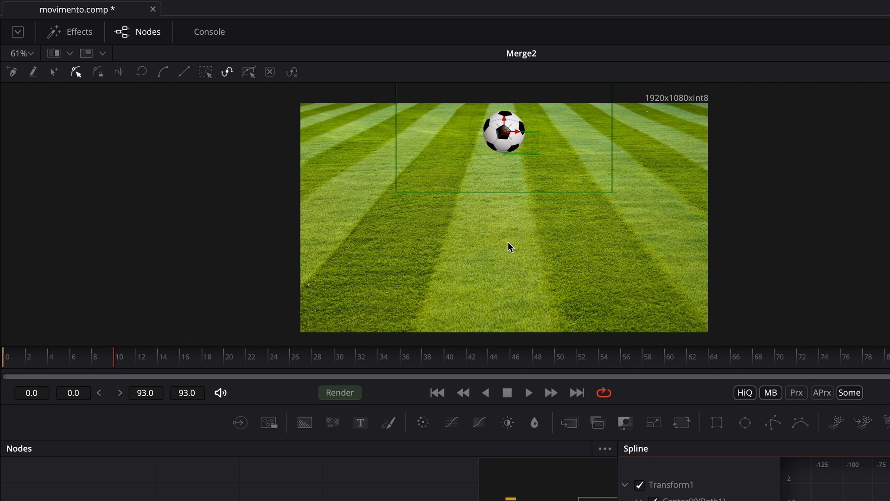
left_click_drag(505, 123, 520, 265)
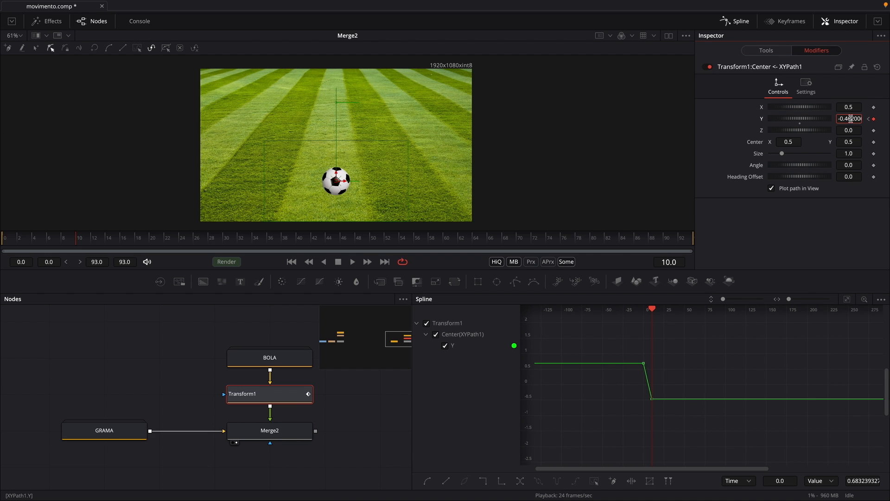
key("Tab")
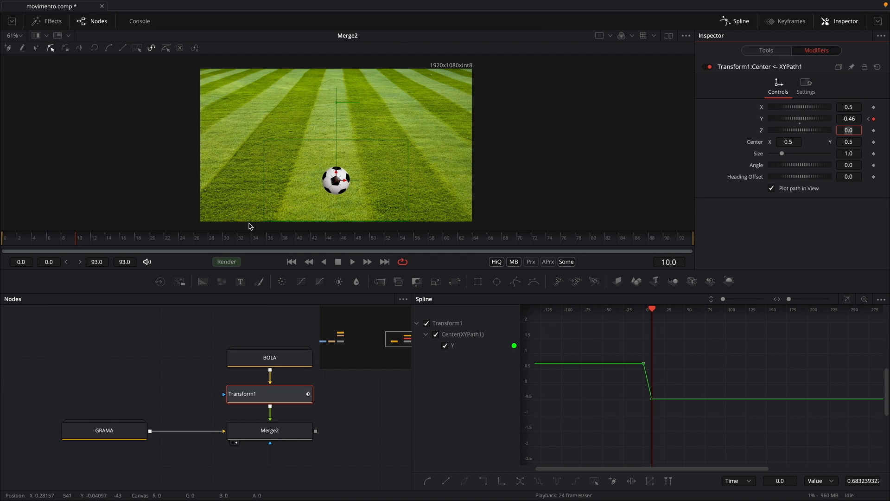
Step: Set the ball's Y to 0.68 at frame 0 and play back the fall
left_click_drag(69, 241, 1, 245)
left_click_drag(849, 119, 888, 115)
type("0.68")
key("Tab")
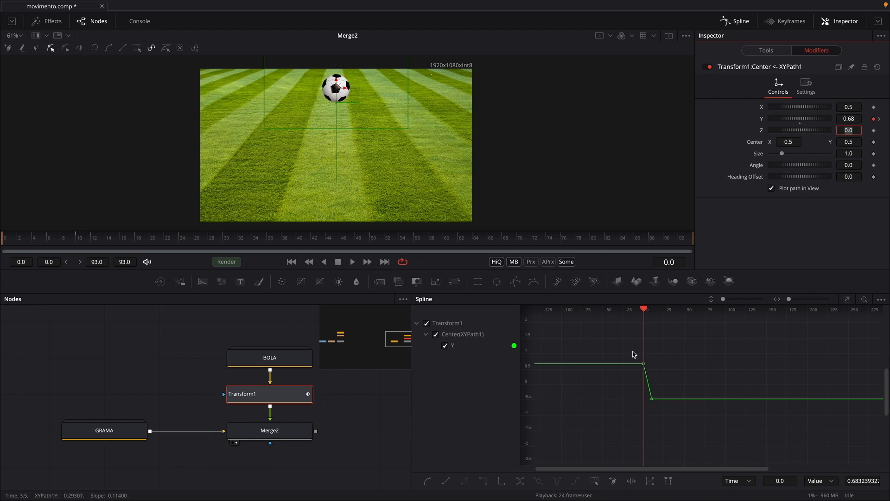
key("space")
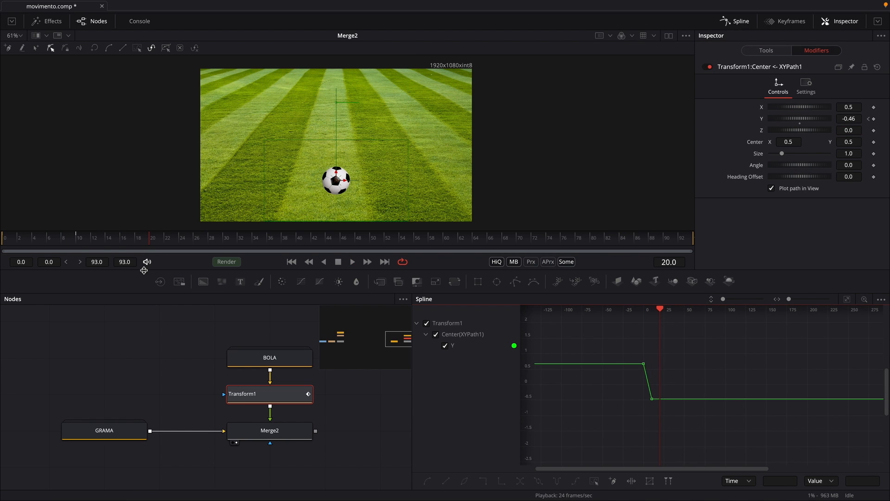
Step: Copy the Y keyframe at frame 0 and paste it at frame 20 to bring the ball back up
left_click_drag(78, 240, 155, 242)
left_click_drag(629, 351, 647, 374)
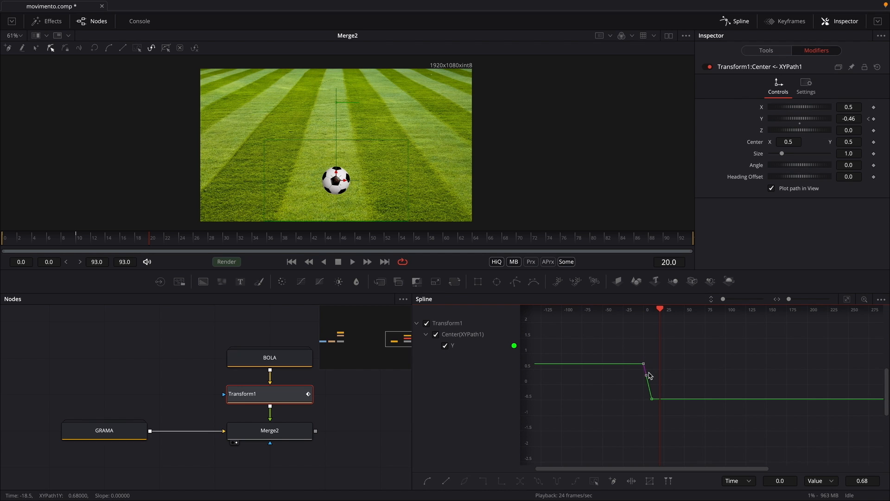
left_click(682, 399)
key("ctrl+v")
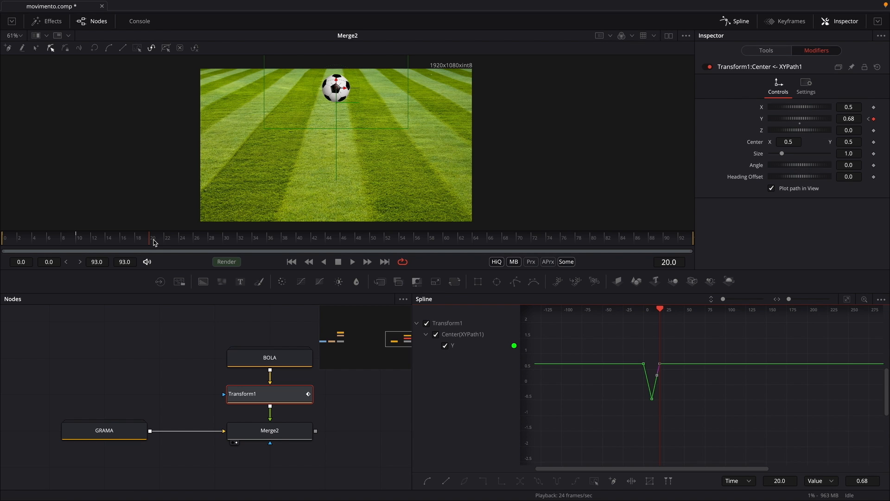
Step: Limit the playback range to frames 0–20, loop the bounce and deselect Transform1 to hide the path overlay
left_click_drag(155, 240, 2, 239)
key("space")
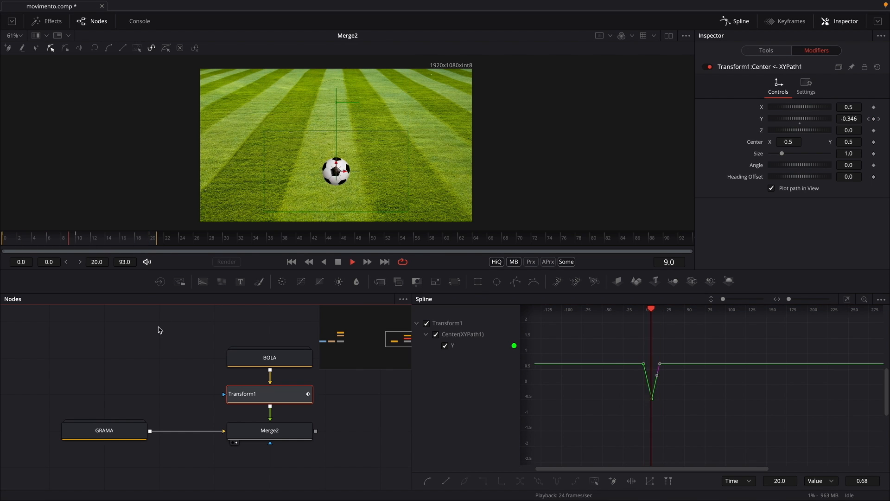
left_click(159, 330)
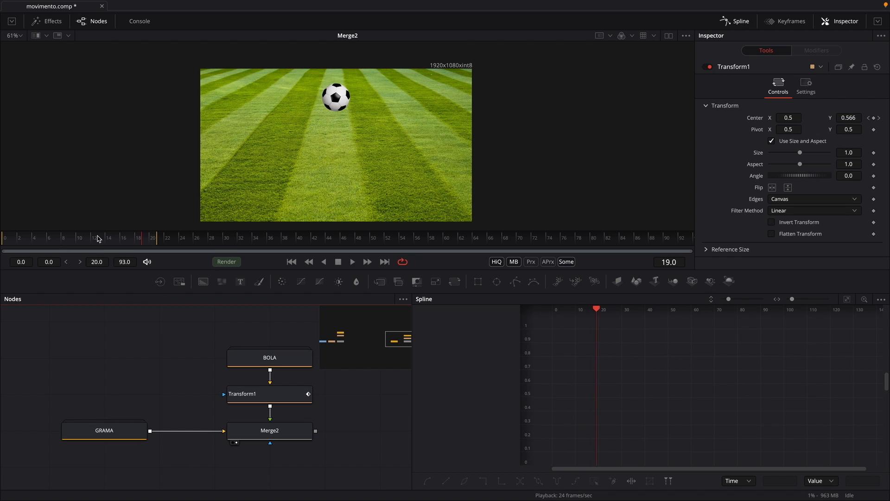
left_click(87, 238)
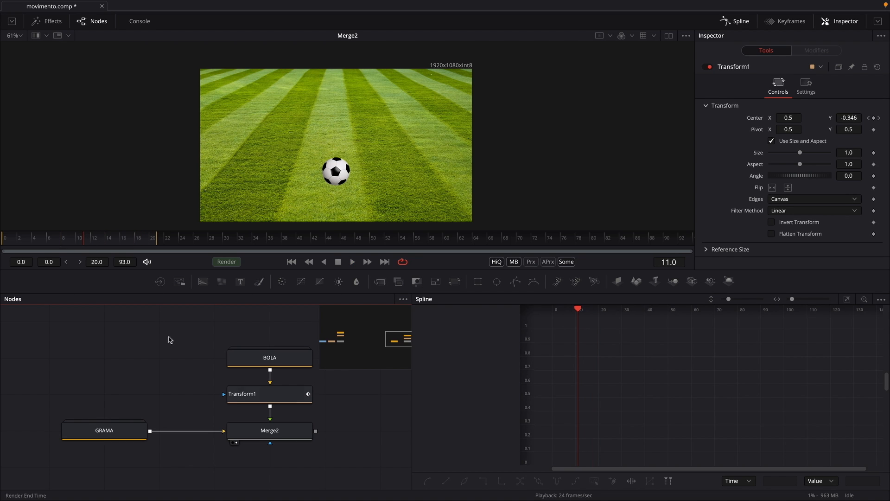
Step: Fit Transform1's Y curve in the Spline editor and smooth the two high keyframes at frames 0 and 20
left_click(285, 398)
scroll(640, 422, "down", 3)
left_click(659, 410)
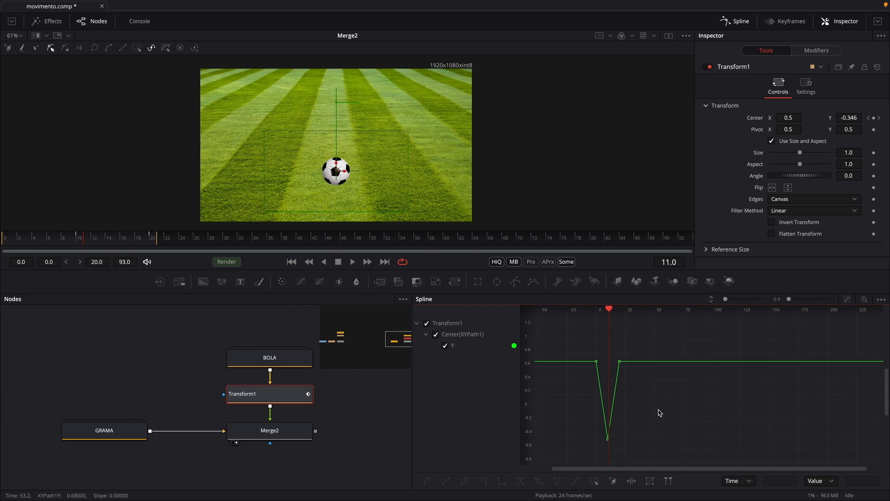
key("super+f")
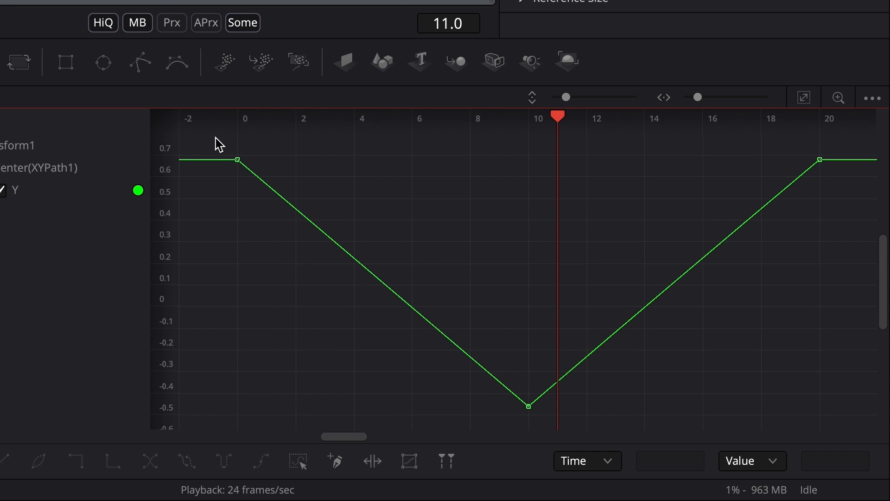
left_click_drag(216, 137, 852, 222)
key("s")
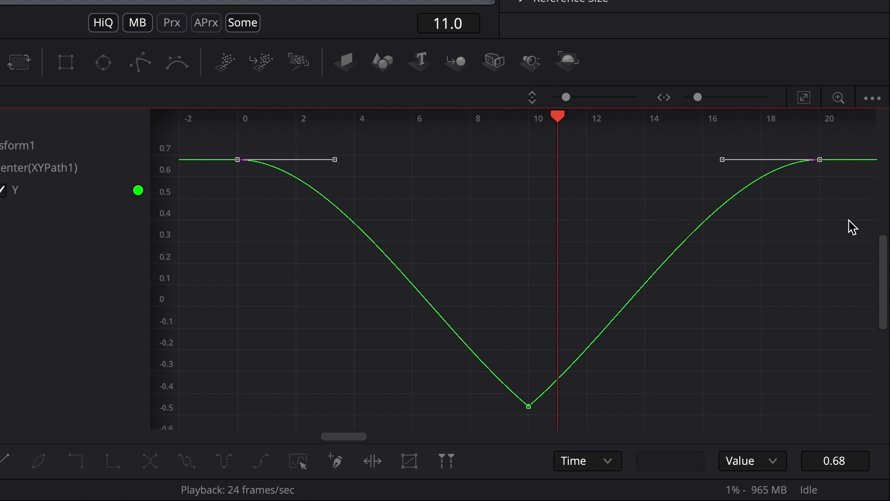
Step: Flatten the two high keyframes, lock Ease In and Ease Out together and raise both to 58.5
key("f")
key("t")
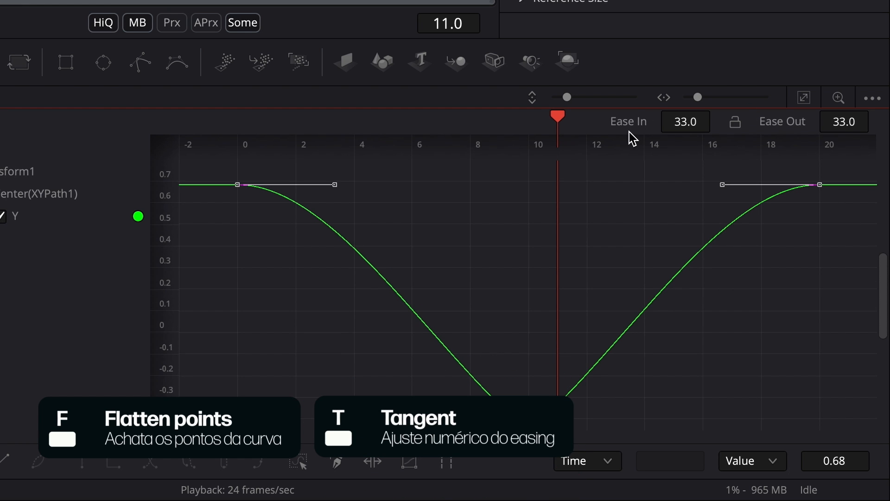
left_click(737, 123)
left_click_drag(668, 123, 28, 16)
Step: Pull both handles of the frame 10 keyframe steeply upward and inward to form a sharp V at the impact
left_click(545, 417)
scroll(638, 392, "down", 2)
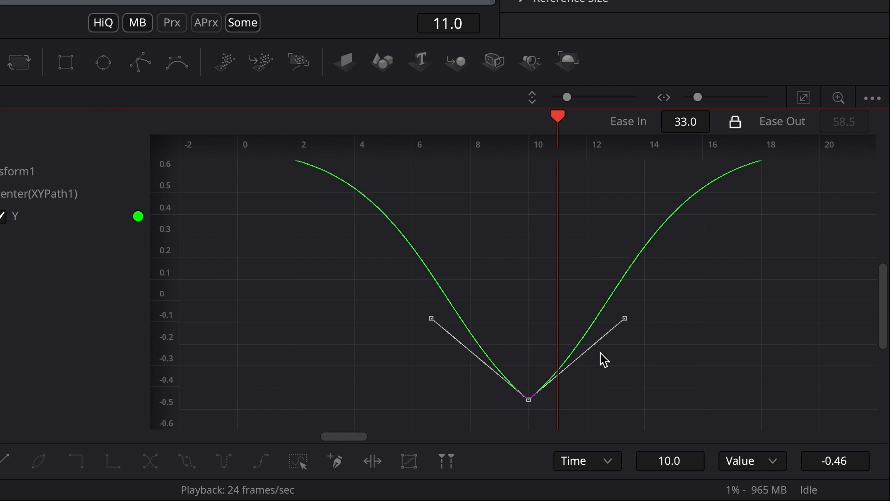
left_click_drag(429, 320, 511, 280)
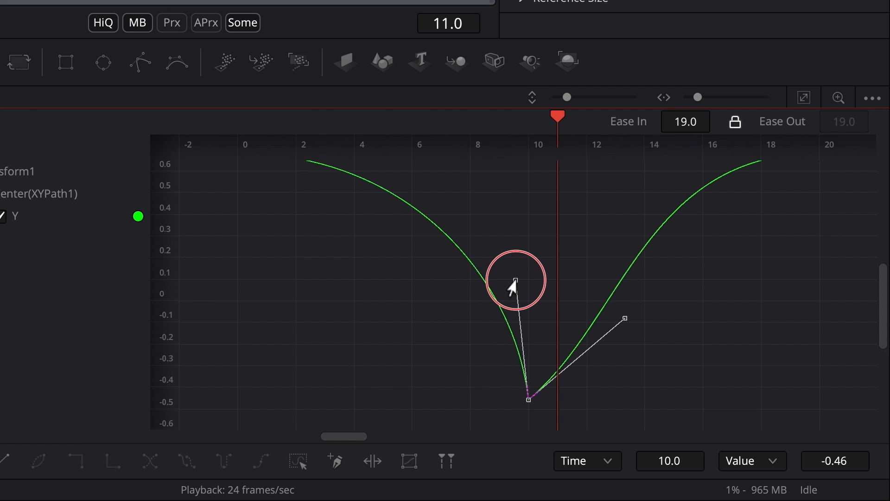
left_click_drag(624, 319, 532, 282)
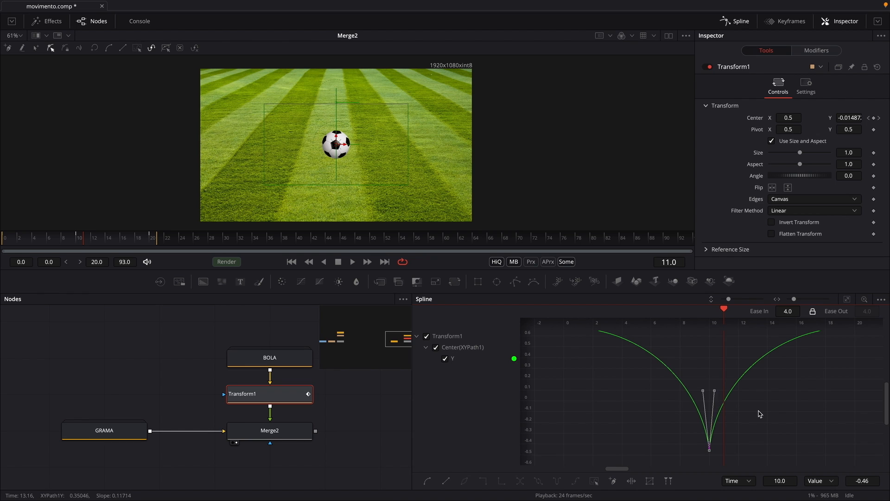
Step: Deselect Transform1, play back the eased bounce and restore the playback range to frames 0–93
left_click(628, 330)
scroll(759, 414, "down", 2)
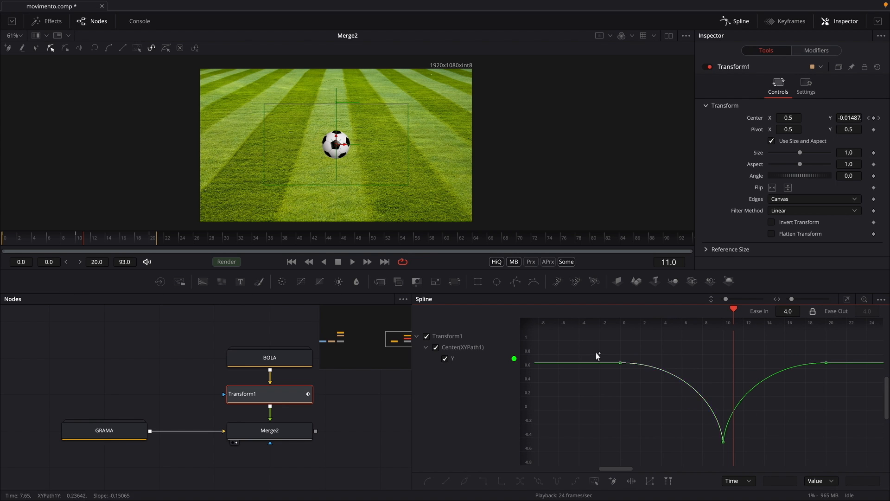
left_click(160, 344)
key("space")
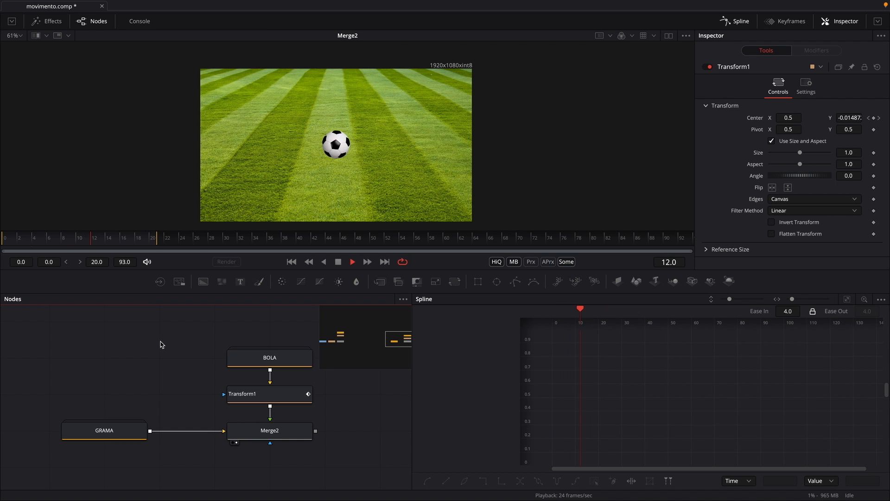
right_click(197, 241)
left_click(198, 243)
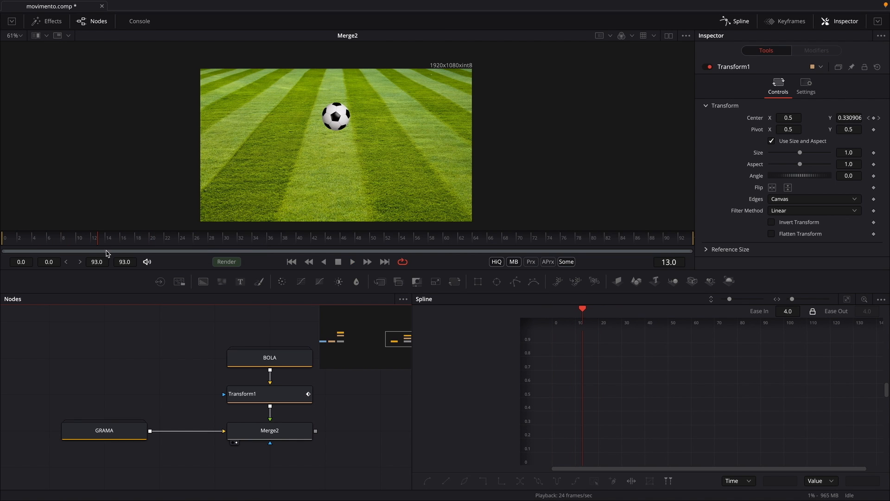
Step: Examine Transform1's Y curve with its successively lower bounces and play back the ball's full animation
left_click(279, 397)
scroll(652, 390, "down", 3)
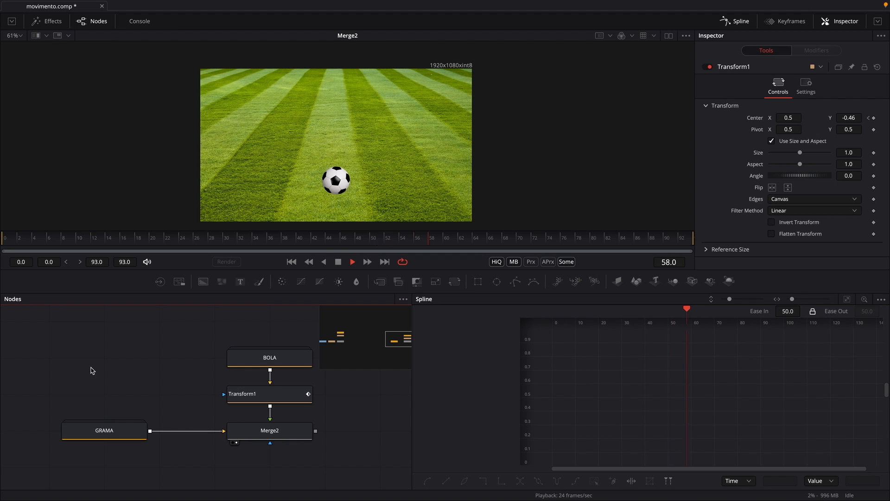
key("space")
left_click(301, 400)
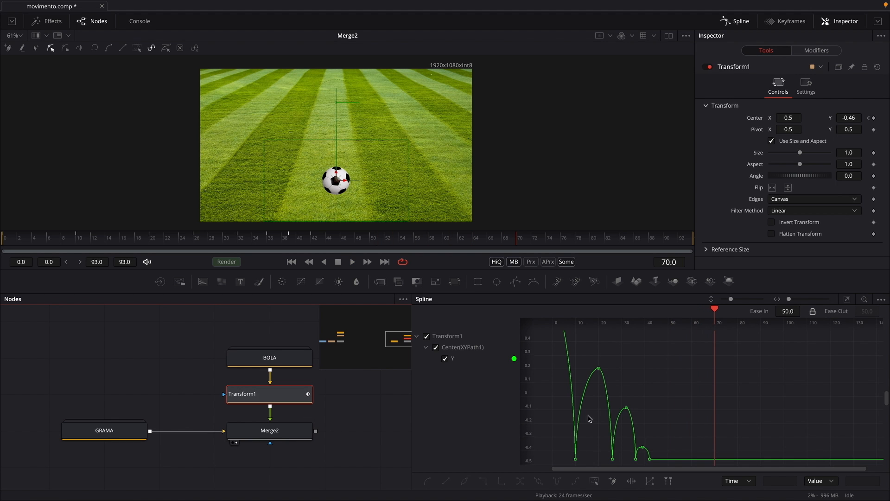
key("space")
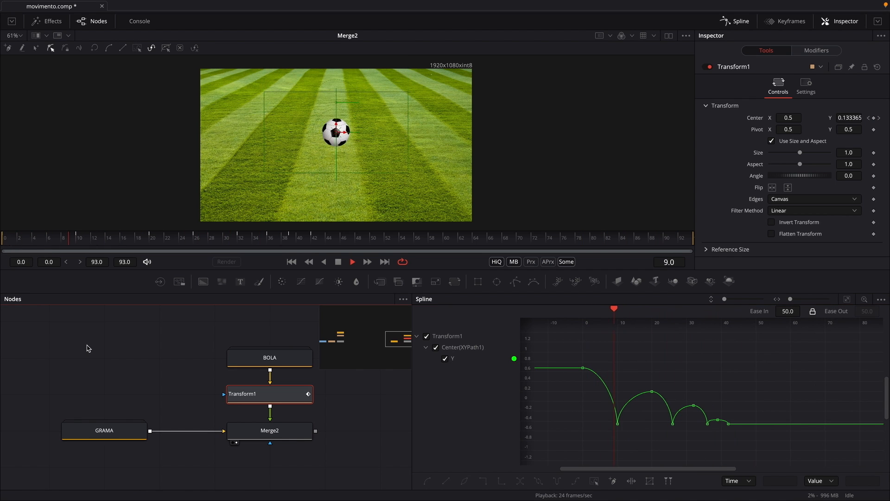
key("space")
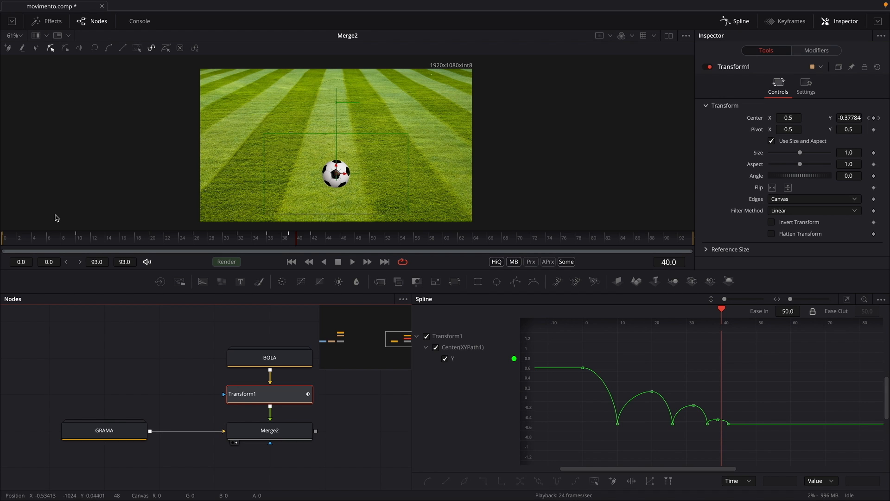
Step: Select all of Transform1's Y keyframes and inspect how their easing handles shape the bounce curve
left_click_drag(563, 353, 781, 448)
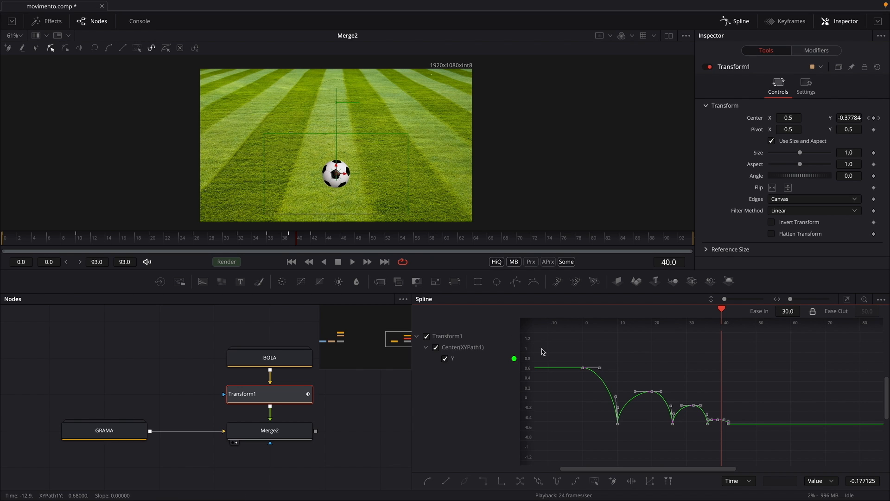
left_click_drag(542, 344, 751, 444)
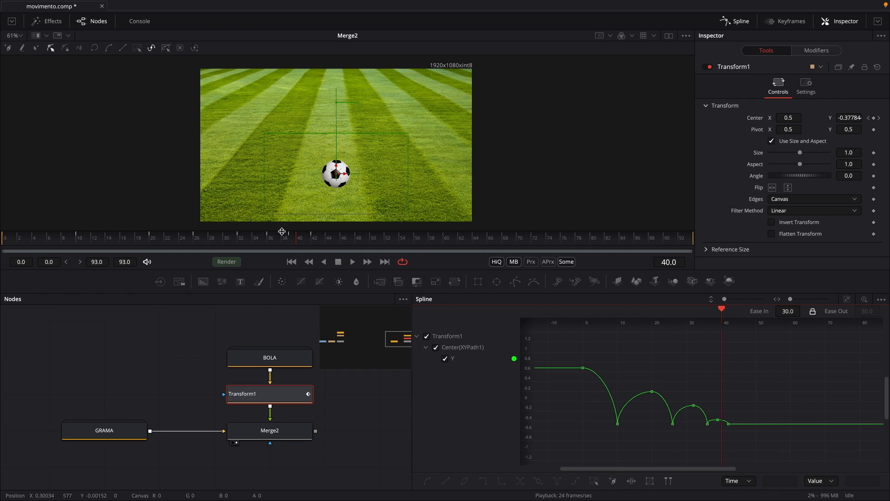
Step: Keyframe the XY Path's X so the ball starts off the grass's left side at frame 0 and reaches about 1.218 at frame 48
left_click(816, 50)
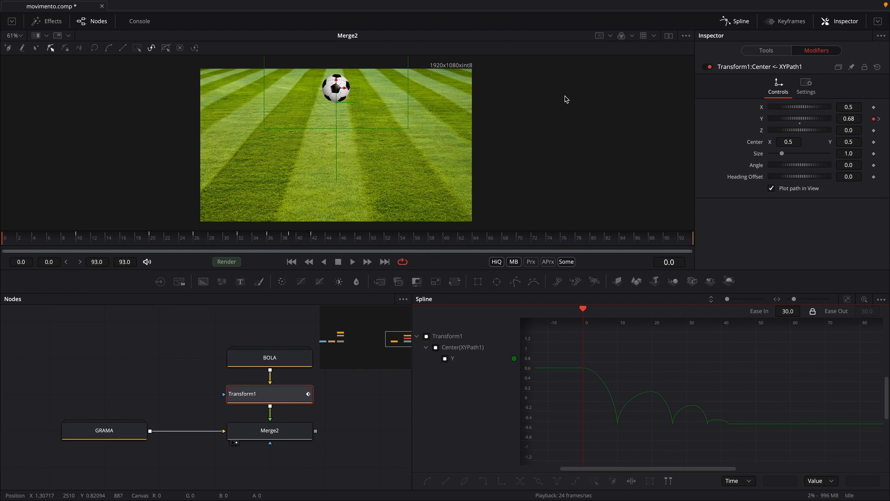
left_click_drag(346, 90, 186, 90)
left_click(874, 107)
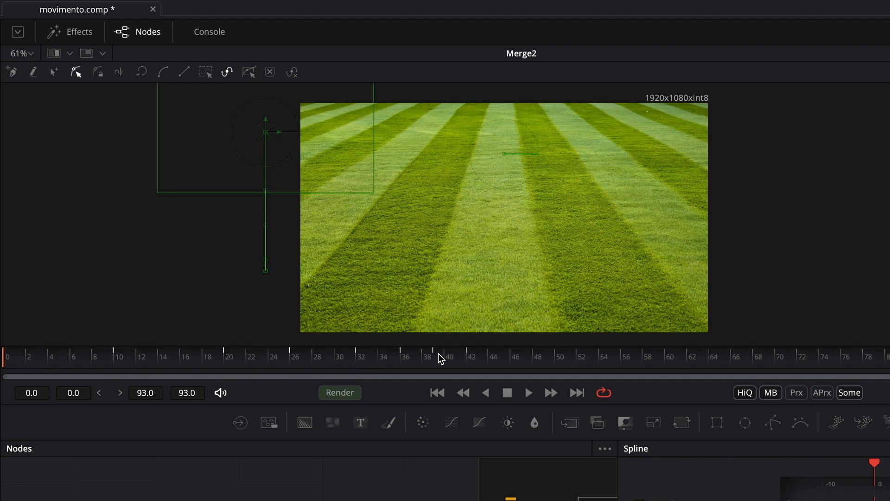
left_click_drag(440, 358, 537, 363)
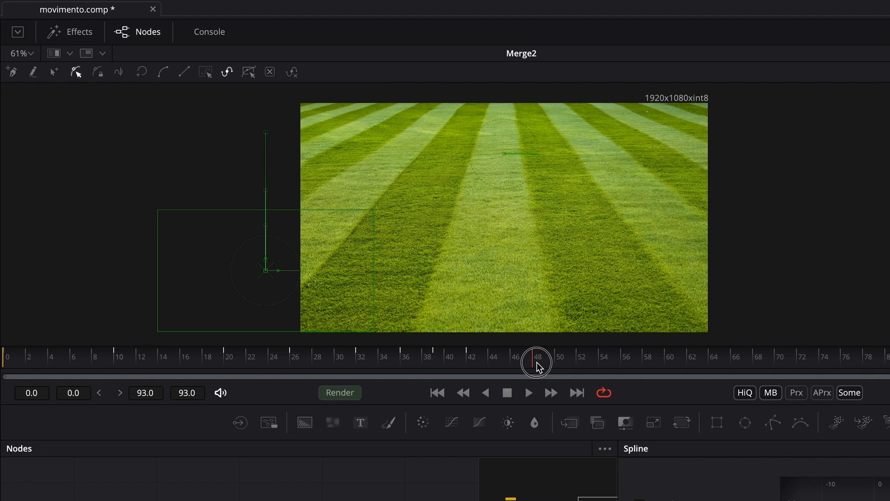
left_click_drag(280, 274, 684, 290)
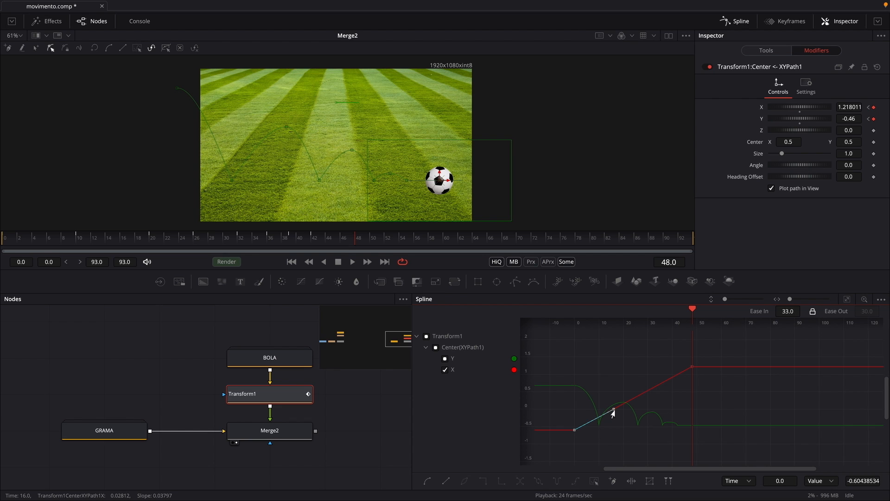
Step: Steepen the X curve at frame 0, flatten and lengthen its easing into frame 48, and play back the motion with Transform1 deselected
left_click_drag(613, 409, 607, 396)
left_click_drag(642, 356, 737, 395)
key("f")
left_click_drag(651, 370, 635, 367)
key("space")
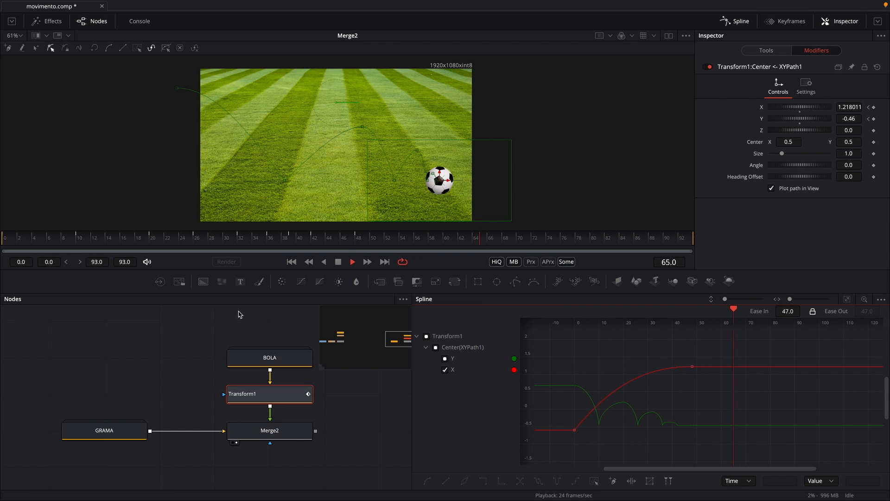
left_click(100, 343)
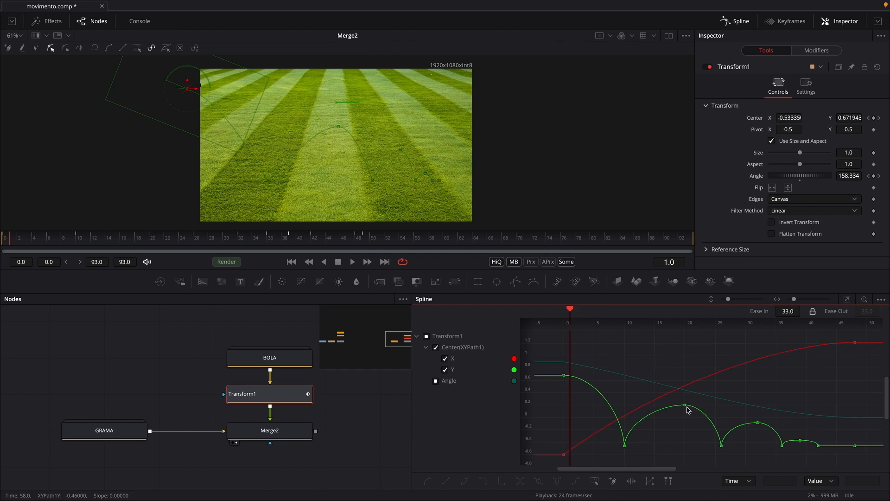
Step: Compare Transform1's X, Y and Angle curves and play back the spinning ball's bounce over frames 0–51
scroll(689, 399, "down", 2)
scroll(689, 402, "down", 2)
scroll(688, 403, "up", 2)
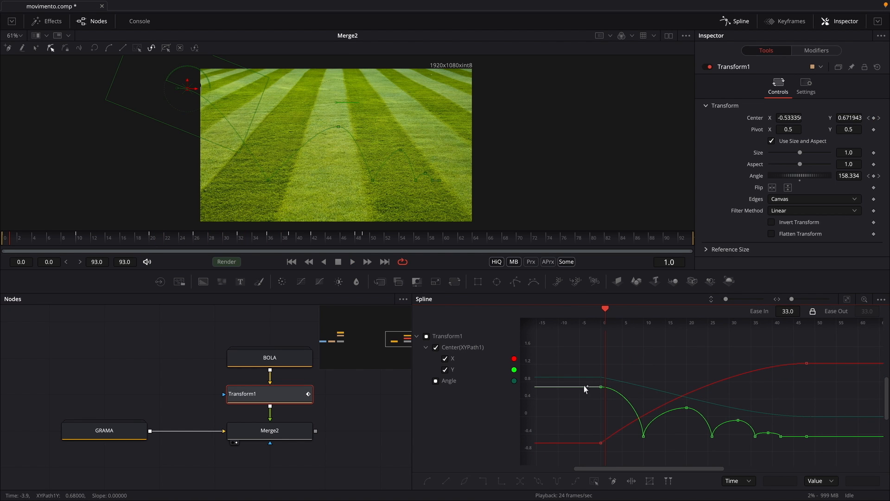
key("space")
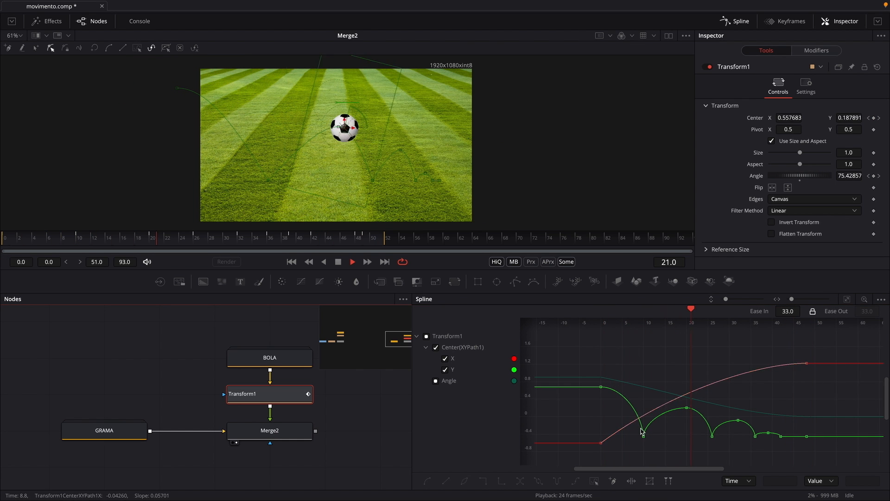